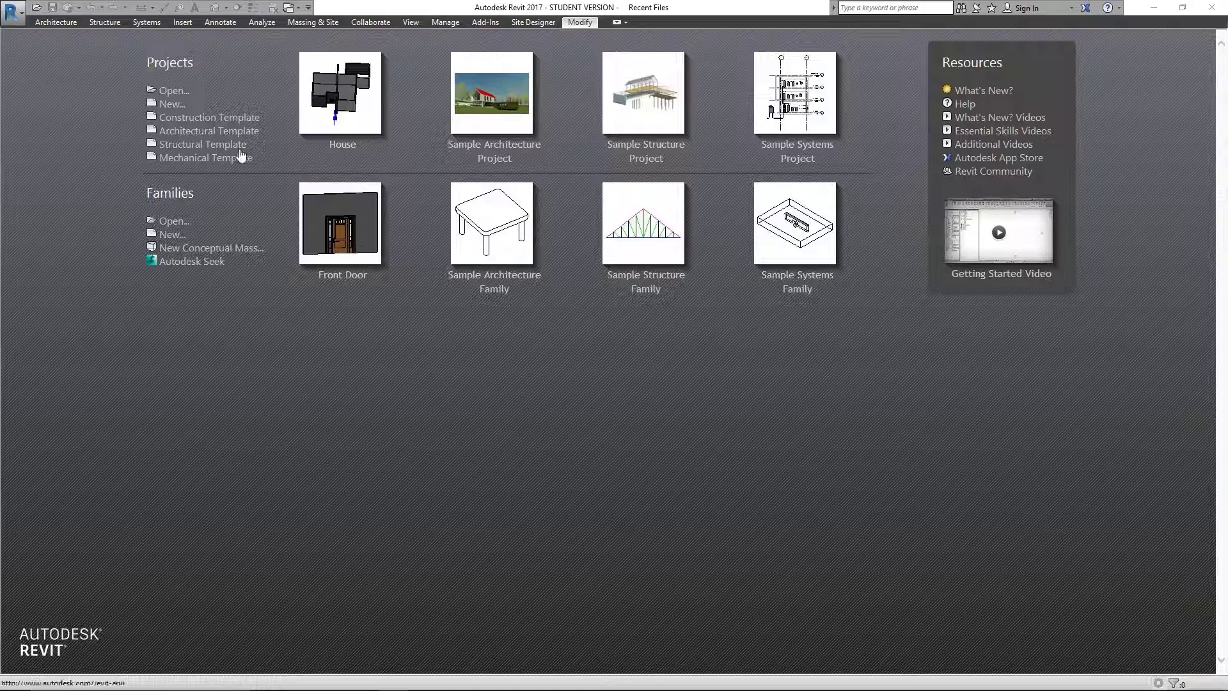
- Create a new project from the Architectural Template, keeping the Project option selected
{"action": "left_click", "coordinate": [171, 104]}
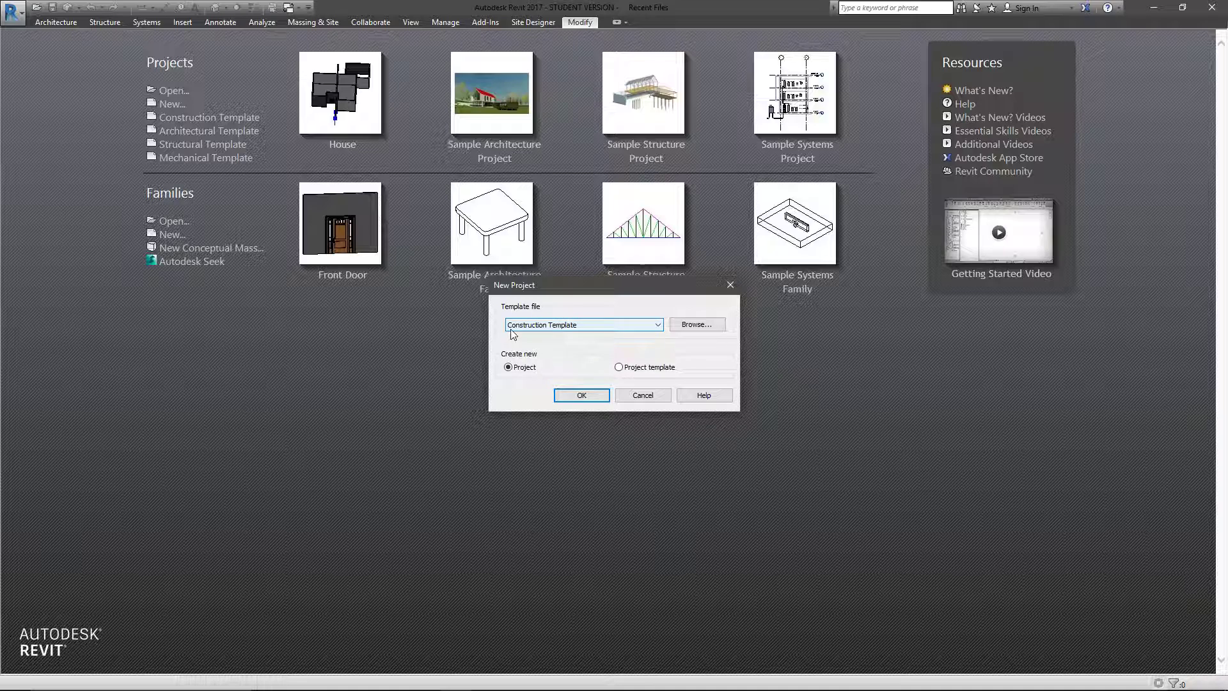
{"action": "left_click", "coordinate": [592, 328]}
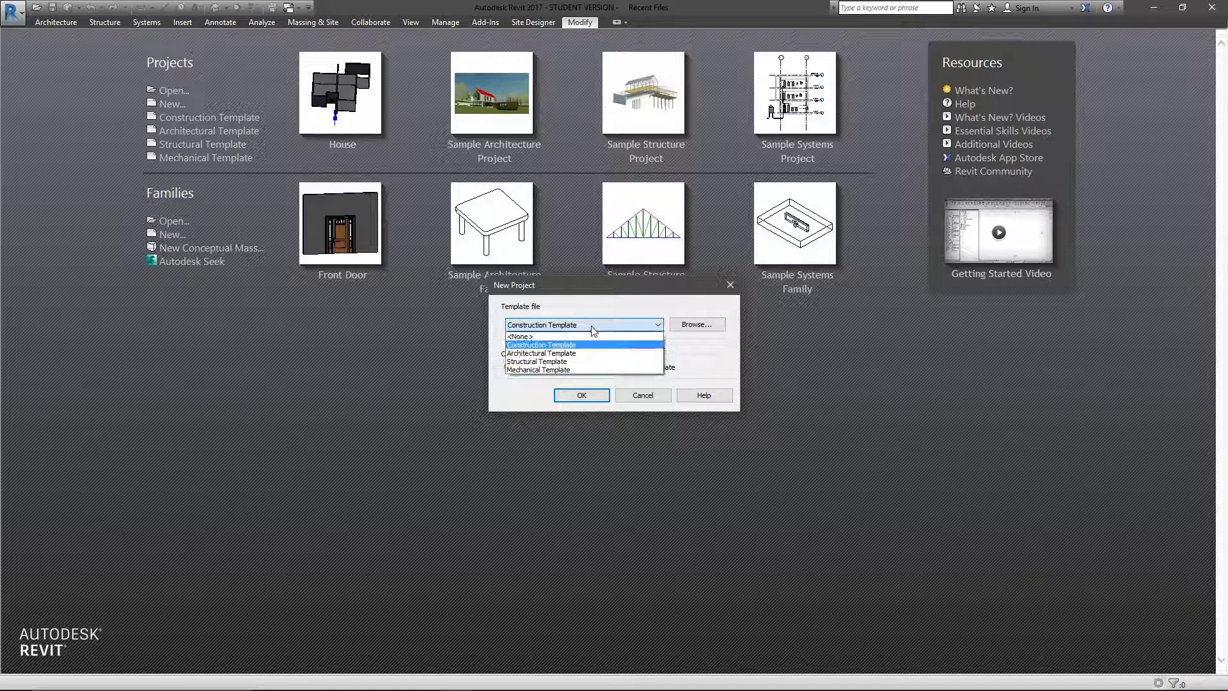
{"action": "left_click", "coordinate": [573, 353]}
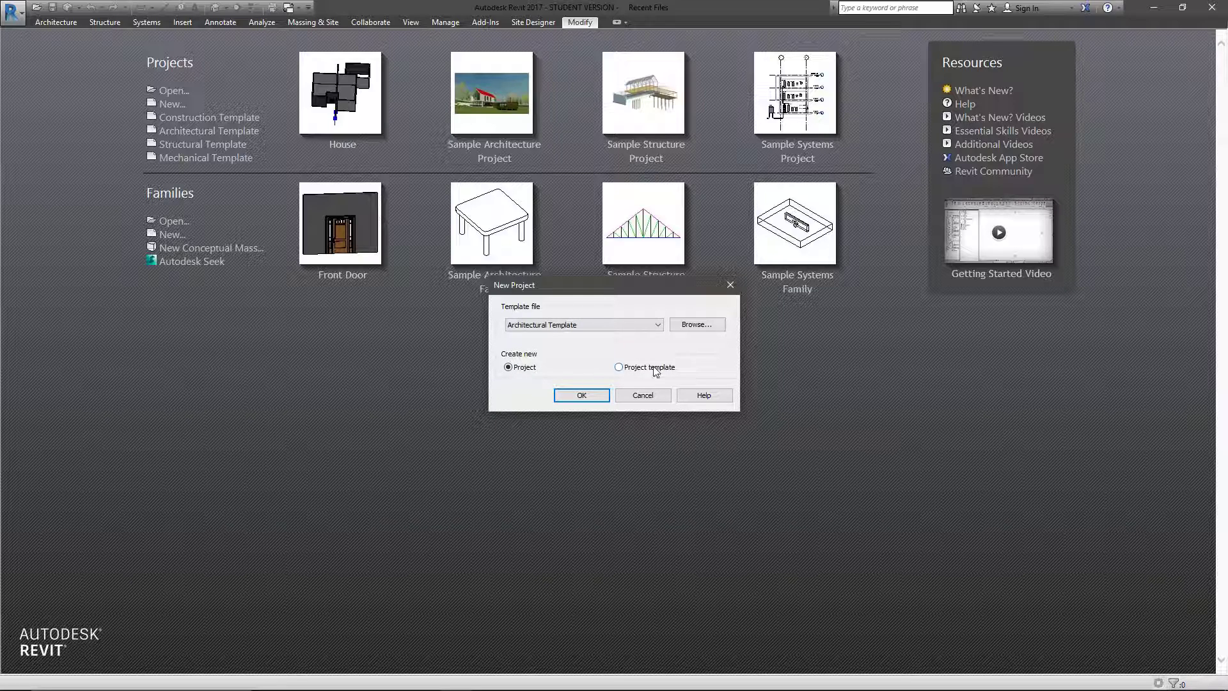
{"action": "left_click", "coordinate": [565, 396]}
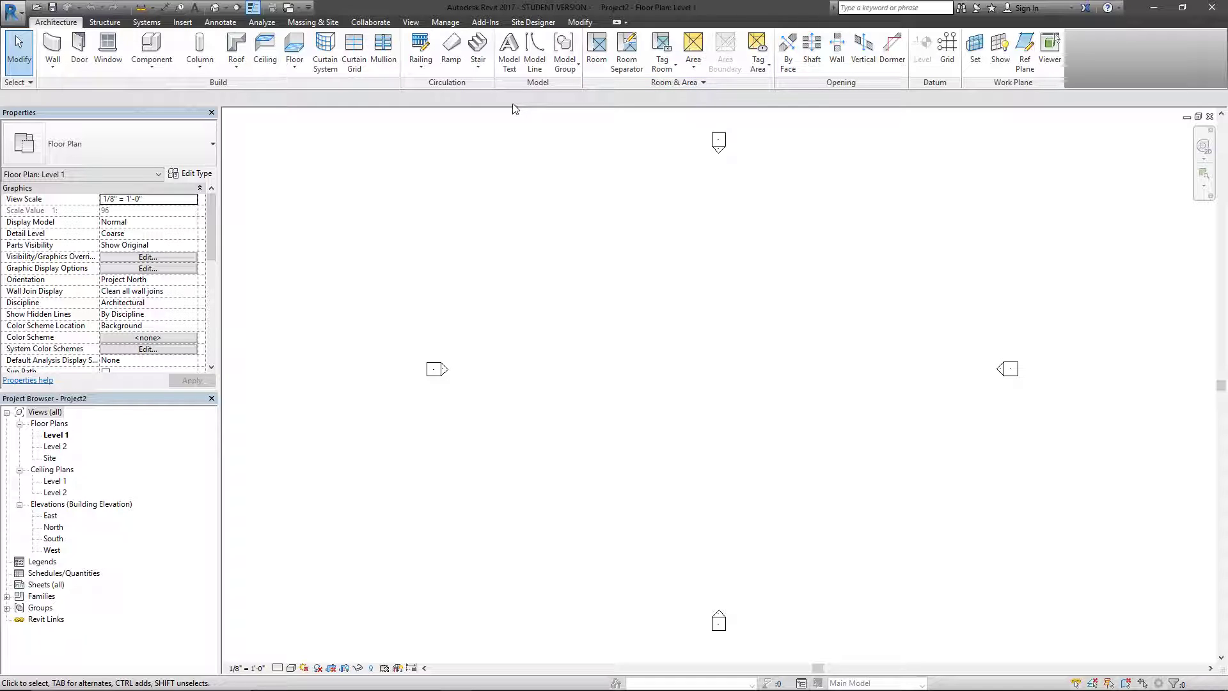
- Browse the Structure, Systems, Insert, Annotate and Analyze ribbon tabs in turn
{"action": "left_click", "coordinate": [104, 22]}
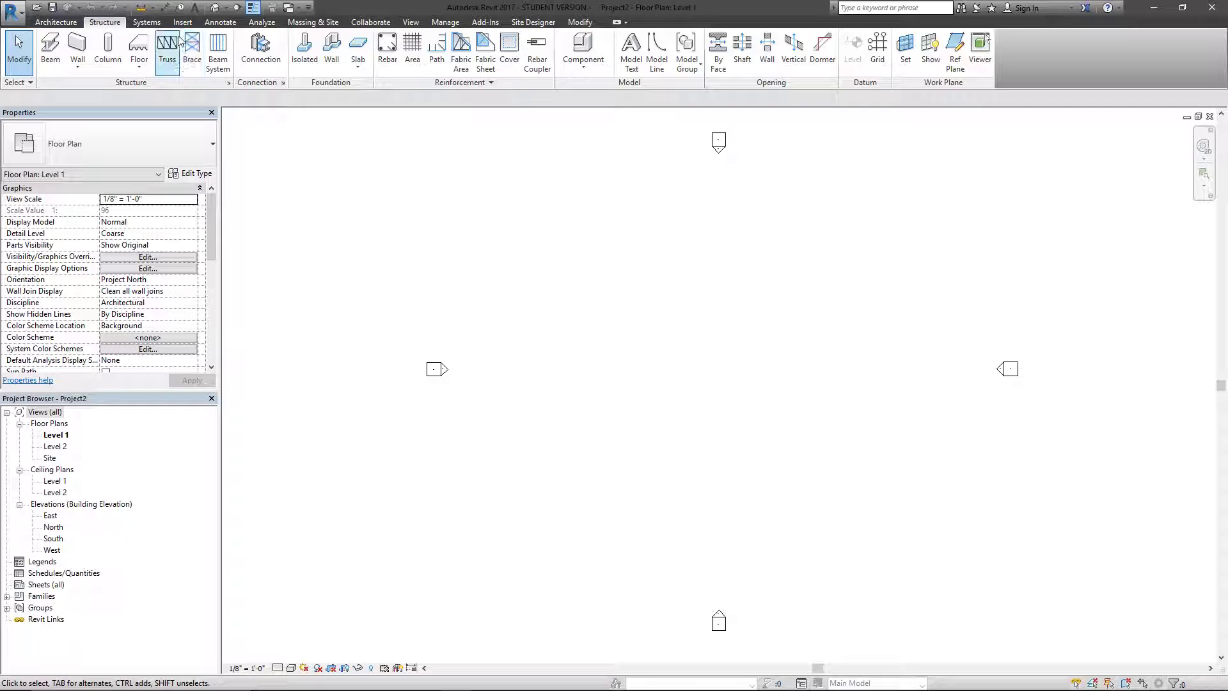
{"action": "left_click", "coordinate": [149, 23]}
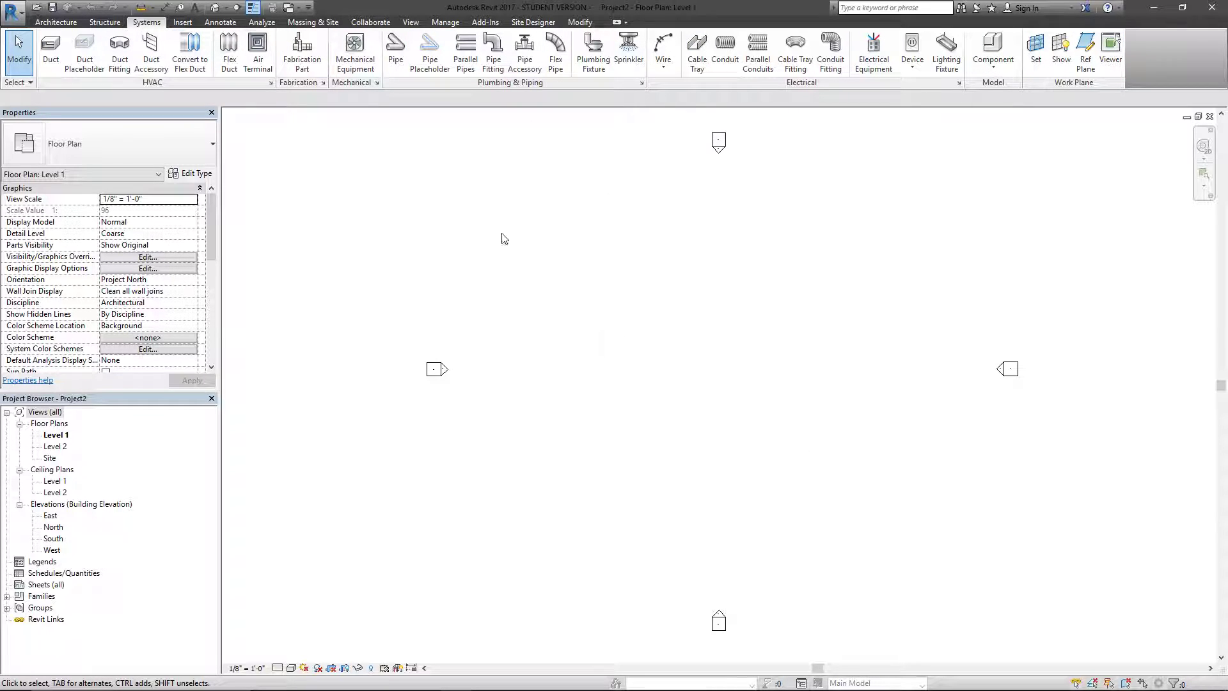
{"action": "left_click", "coordinate": [183, 22]}
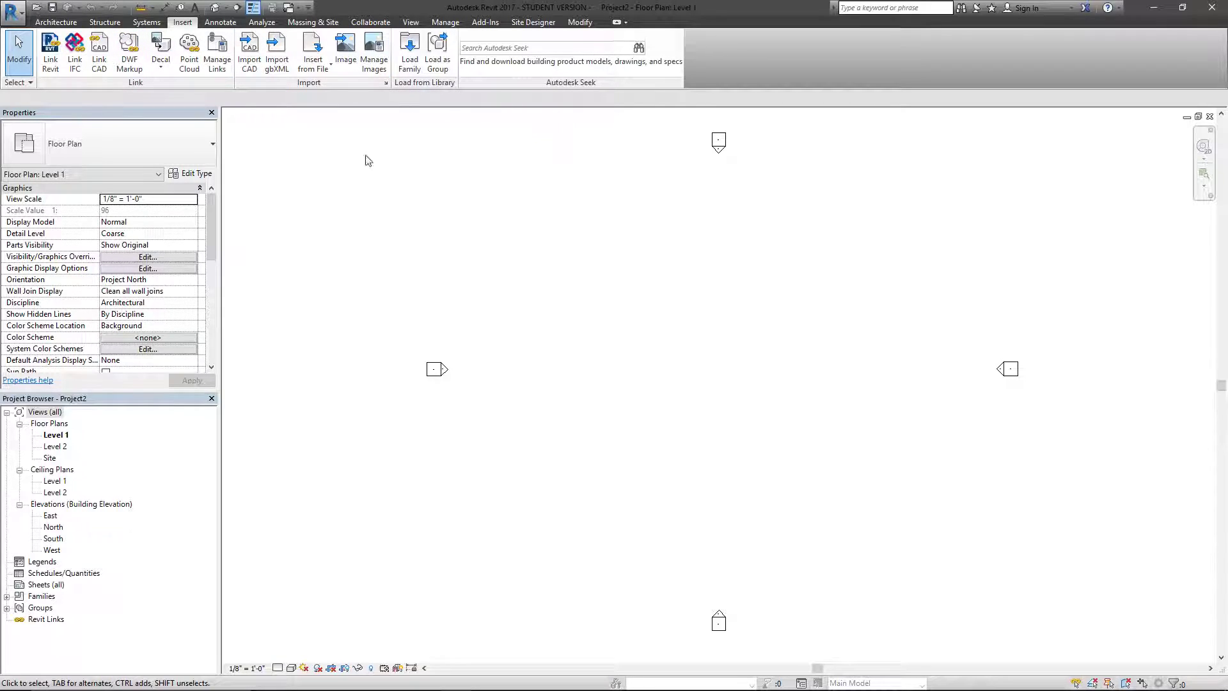
{"action": "left_click", "coordinate": [217, 23]}
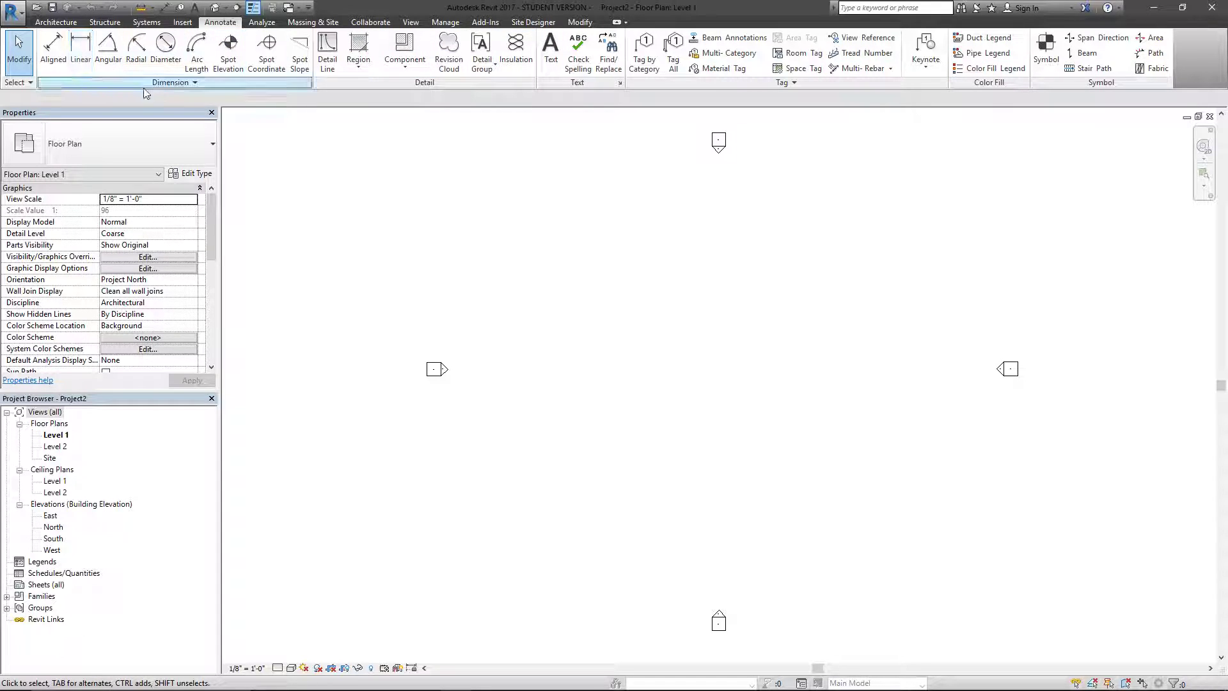
{"action": "left_click", "coordinate": [266, 28]}
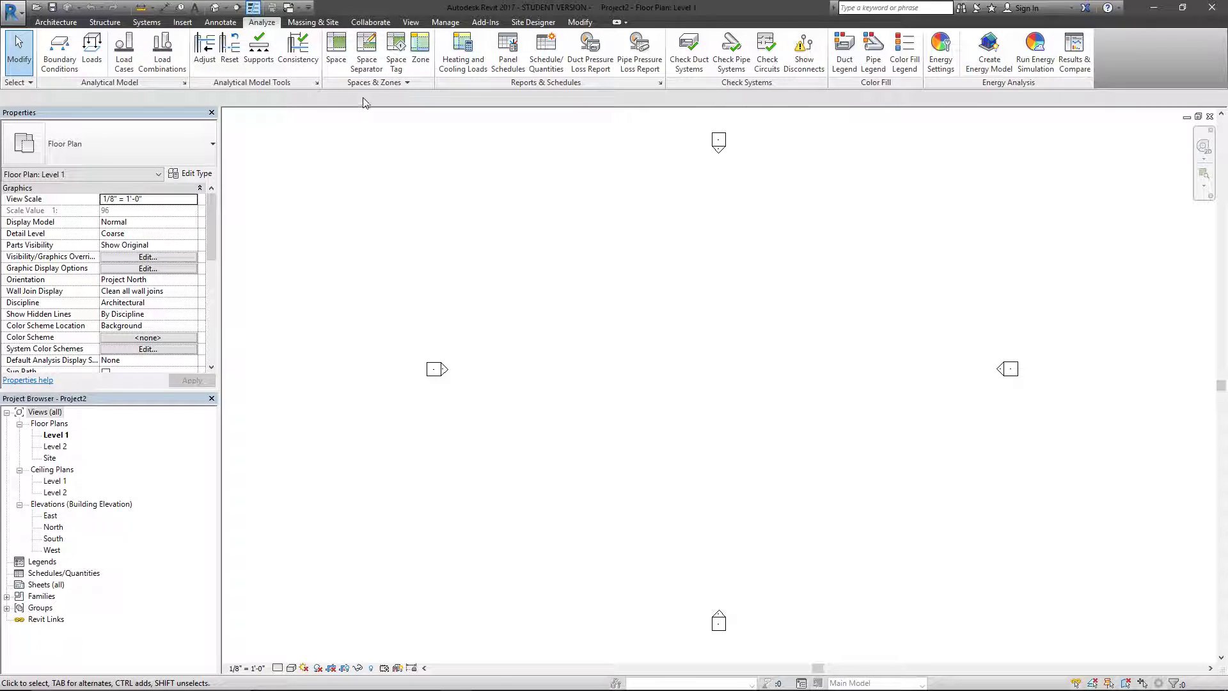
- Step through the Massing & Site, Collaborate, View, Manage, Add-Ins, Site Designer and Modify tabs
{"action": "left_click", "coordinate": [311, 22]}
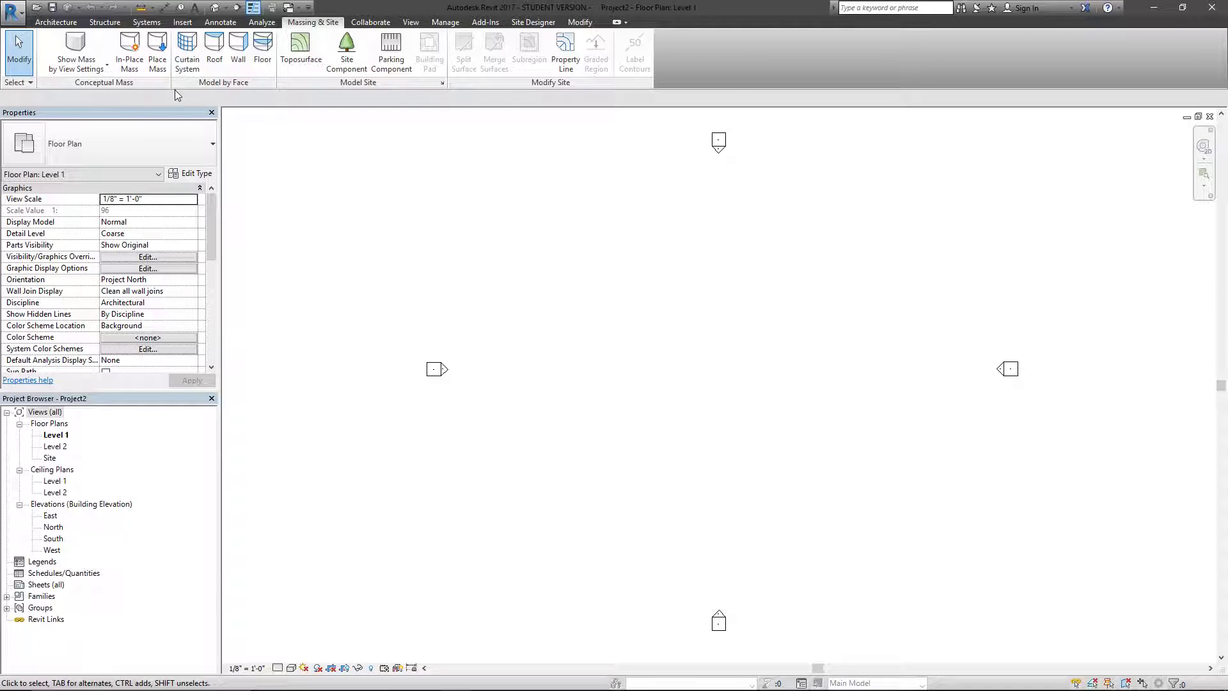
{"action": "left_click", "coordinate": [371, 22]}
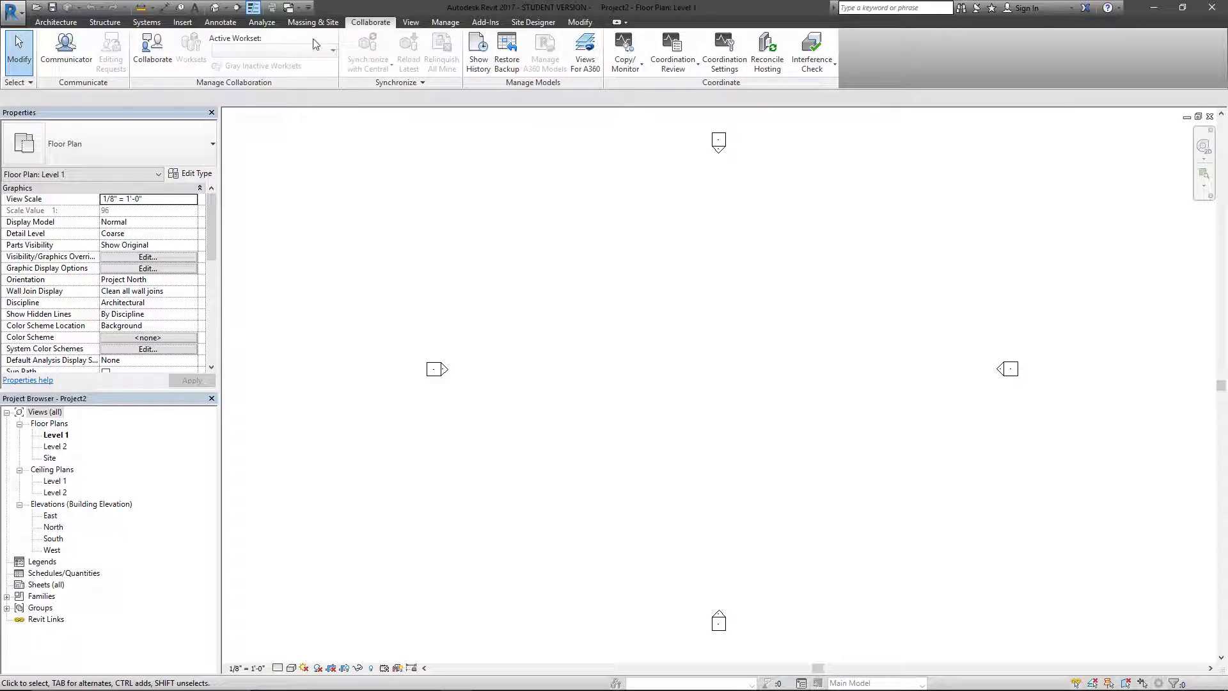
{"action": "left_click", "coordinate": [412, 23]}
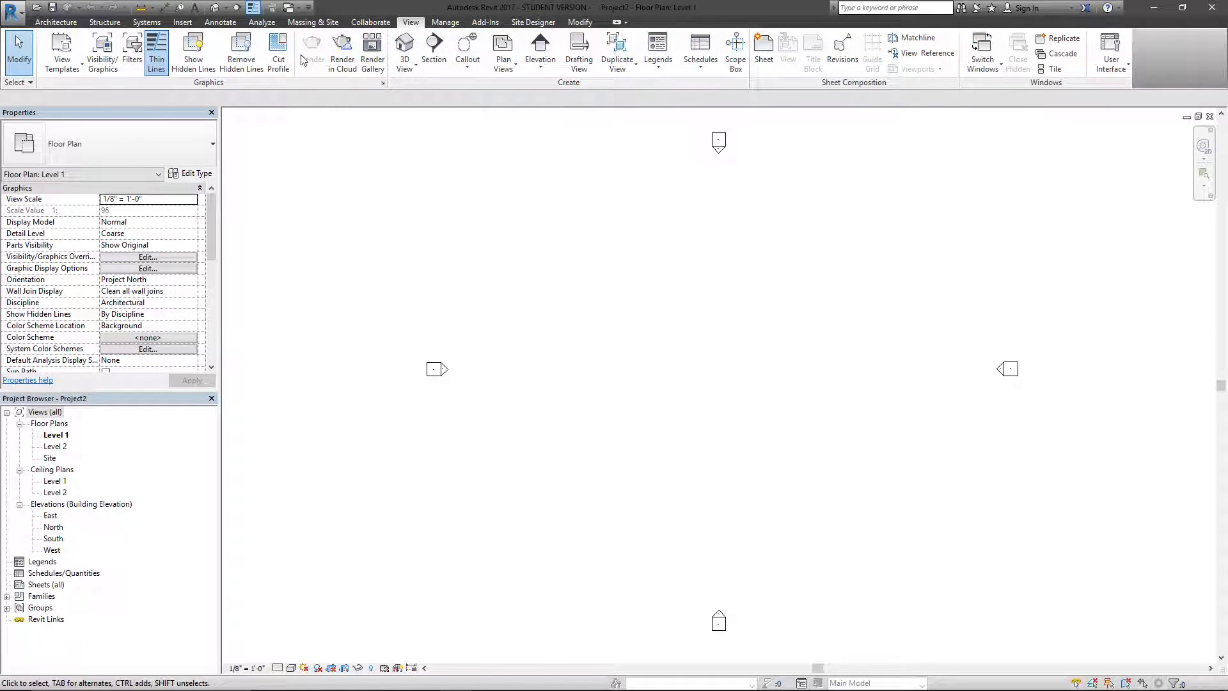
{"action": "left_click", "coordinate": [446, 22]}
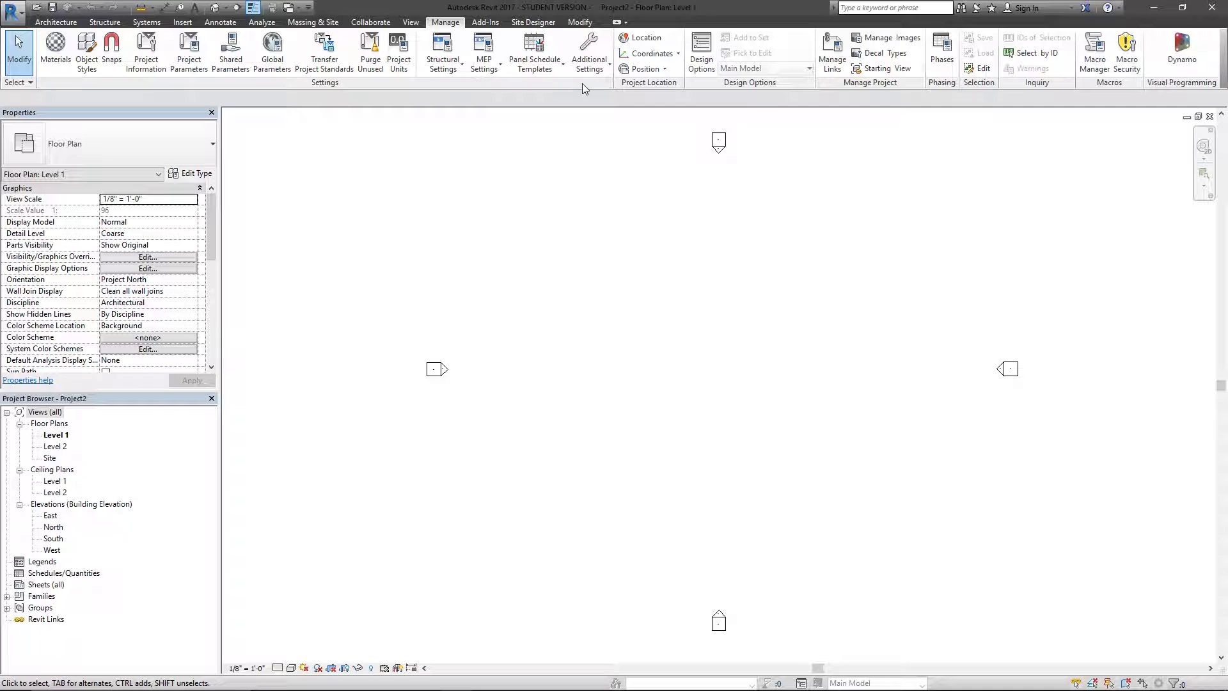
{"action": "left_click", "coordinate": [490, 23]}
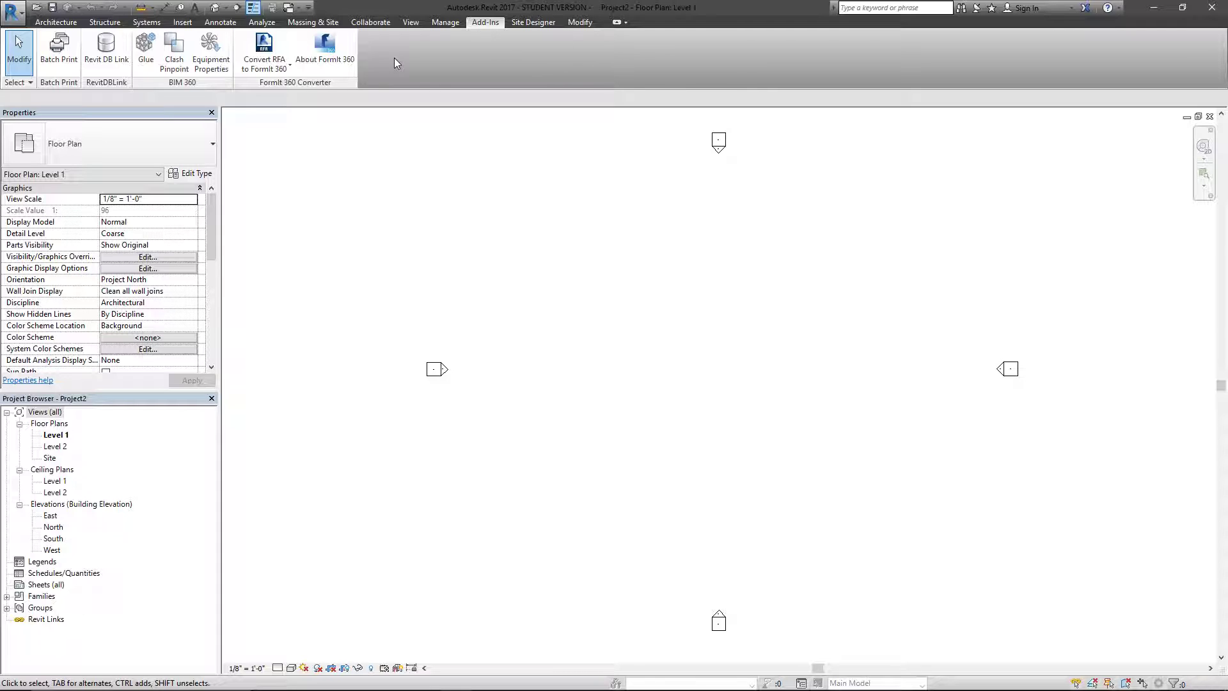
{"action": "left_click", "coordinate": [530, 22]}
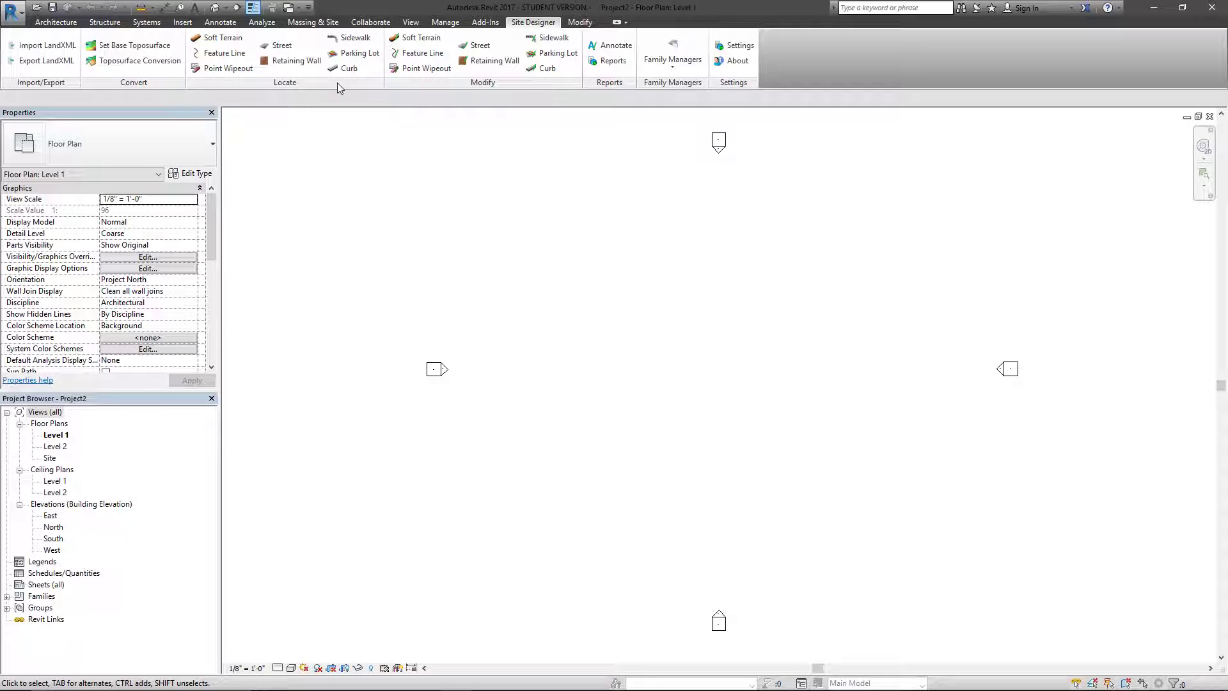
{"action": "left_click", "coordinate": [581, 23]}
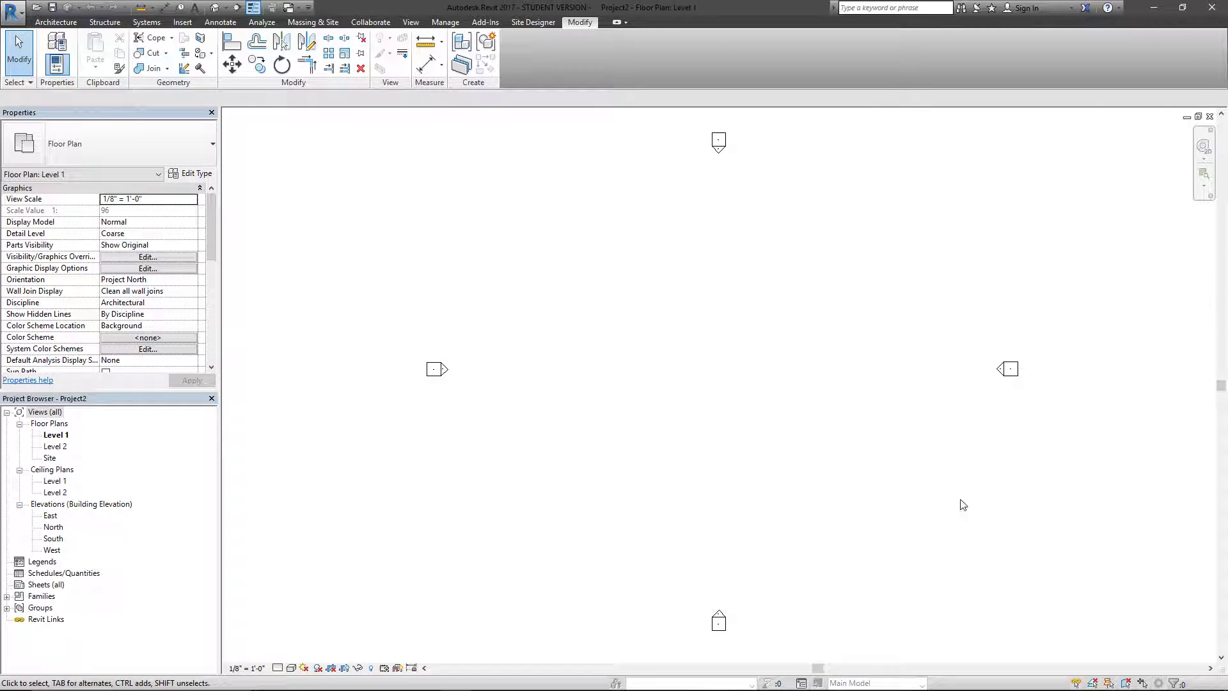
{"action": "left_click", "coordinate": [1198, 117]}
{"action": "left_click_drag", "start_coordinate": [1027, 174], "coordinate": [776, 189]}
{"action": "left_click_drag", "start_coordinate": [258, 159], "coordinate": [288, 170]}
{"action": "left_click_drag", "start_coordinate": [551, 175], "coordinate": [632, 158]}
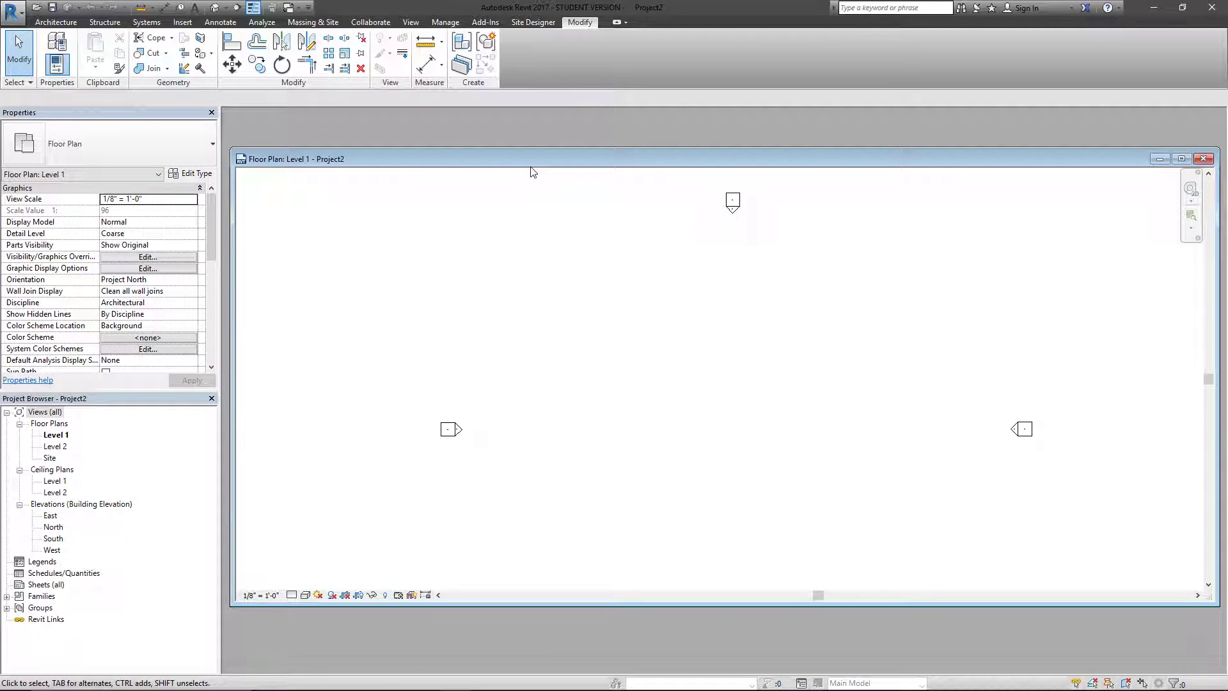
{"action": "left_click_drag", "start_coordinate": [545, 159], "coordinate": [483, 169]}
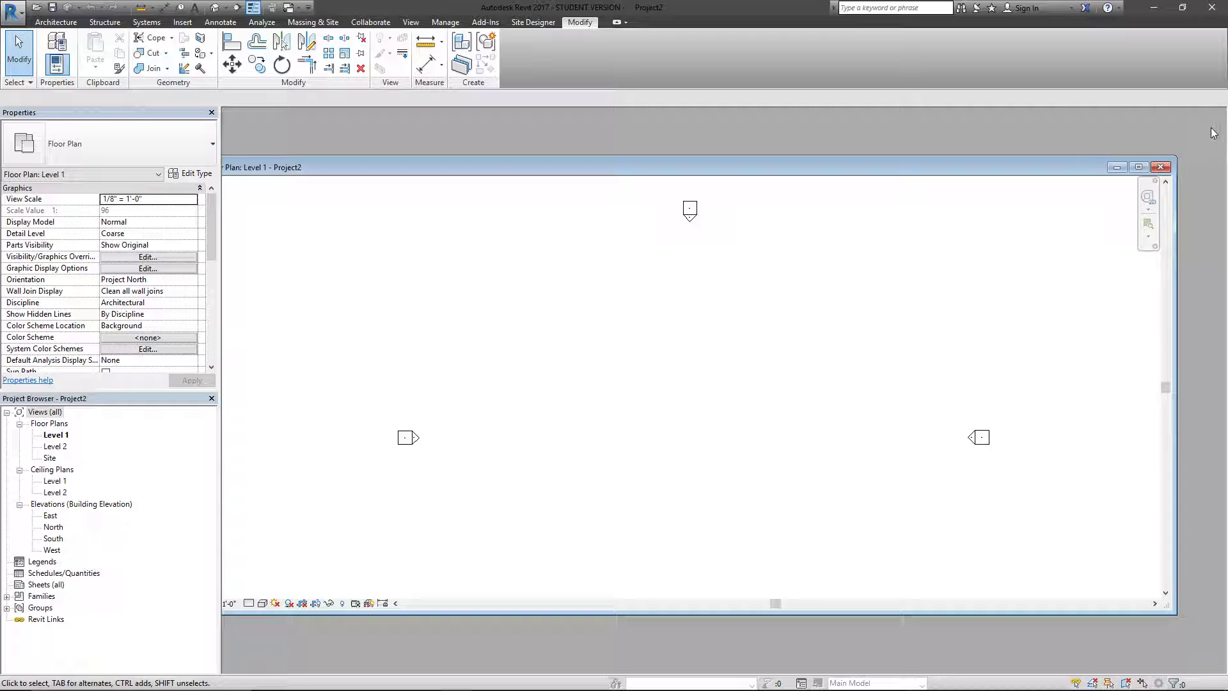
{"action": "left_click_drag", "start_coordinate": [761, 167], "coordinate": [810, 166]}
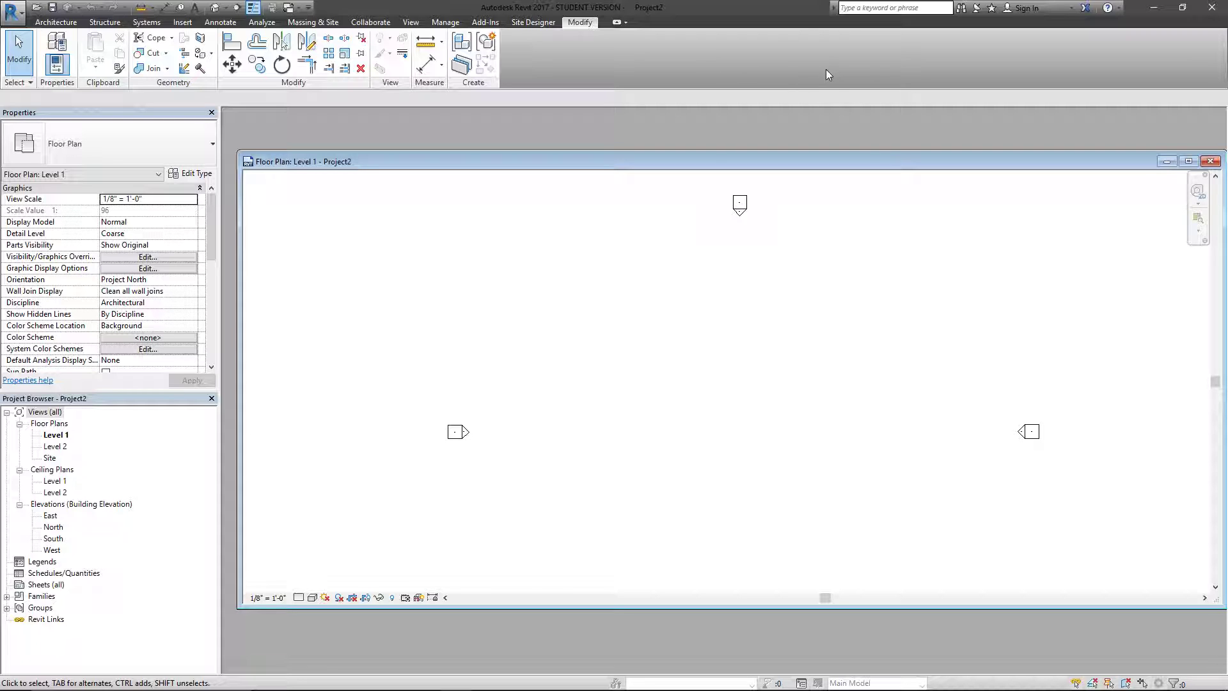
{"action": "left_click_drag", "start_coordinate": [821, 162], "coordinate": [735, 166]}
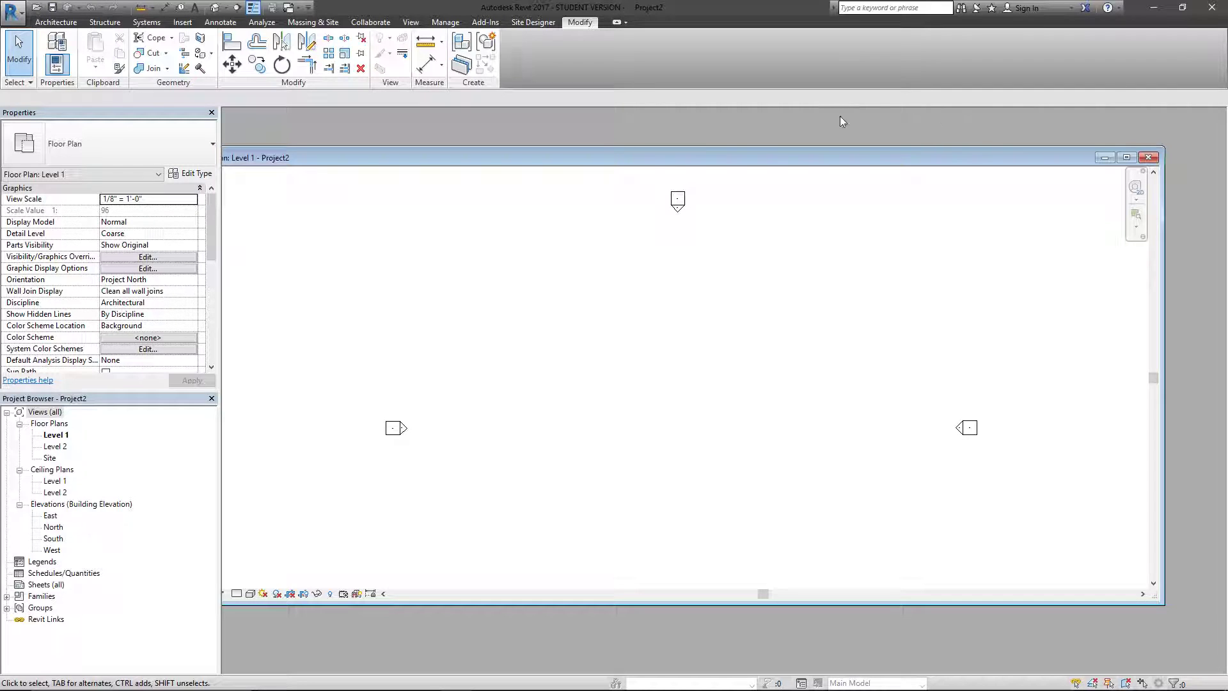
{"action": "left_click_drag", "start_coordinate": [560, 165], "coordinate": [605, 166]}
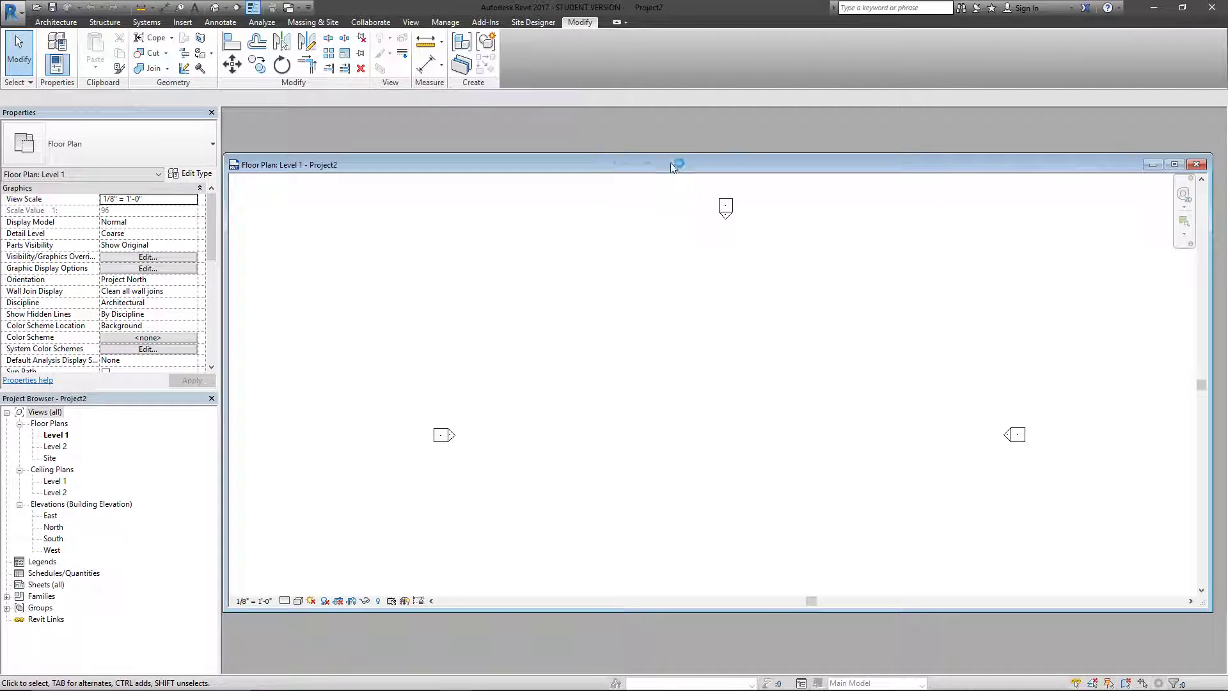
{"action": "left_click", "coordinate": [1174, 165]}
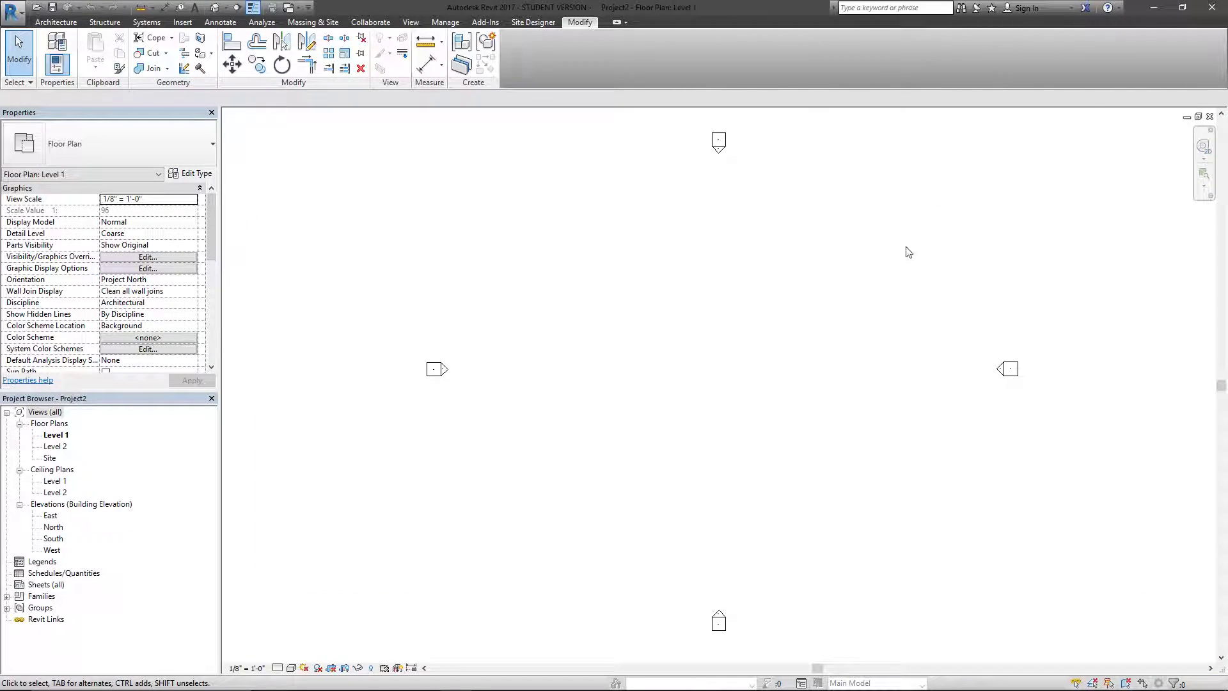
{"action": "left_click", "coordinate": [1187, 117]}
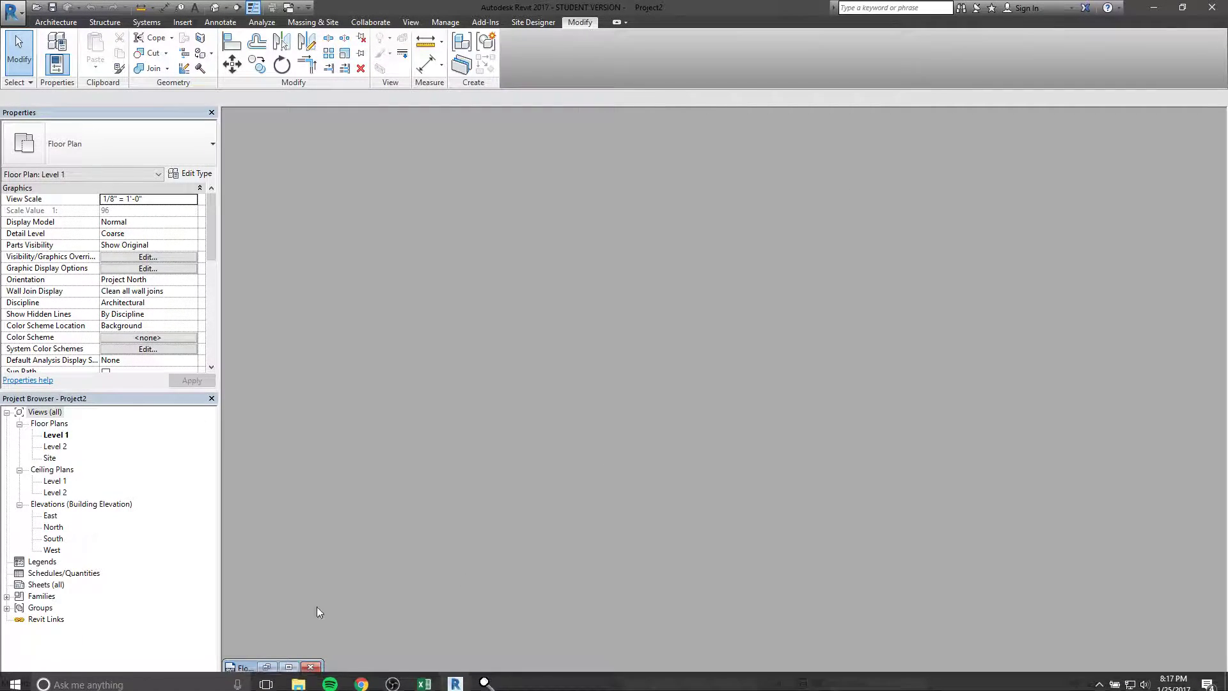
{"action": "left_click", "coordinate": [289, 667]}
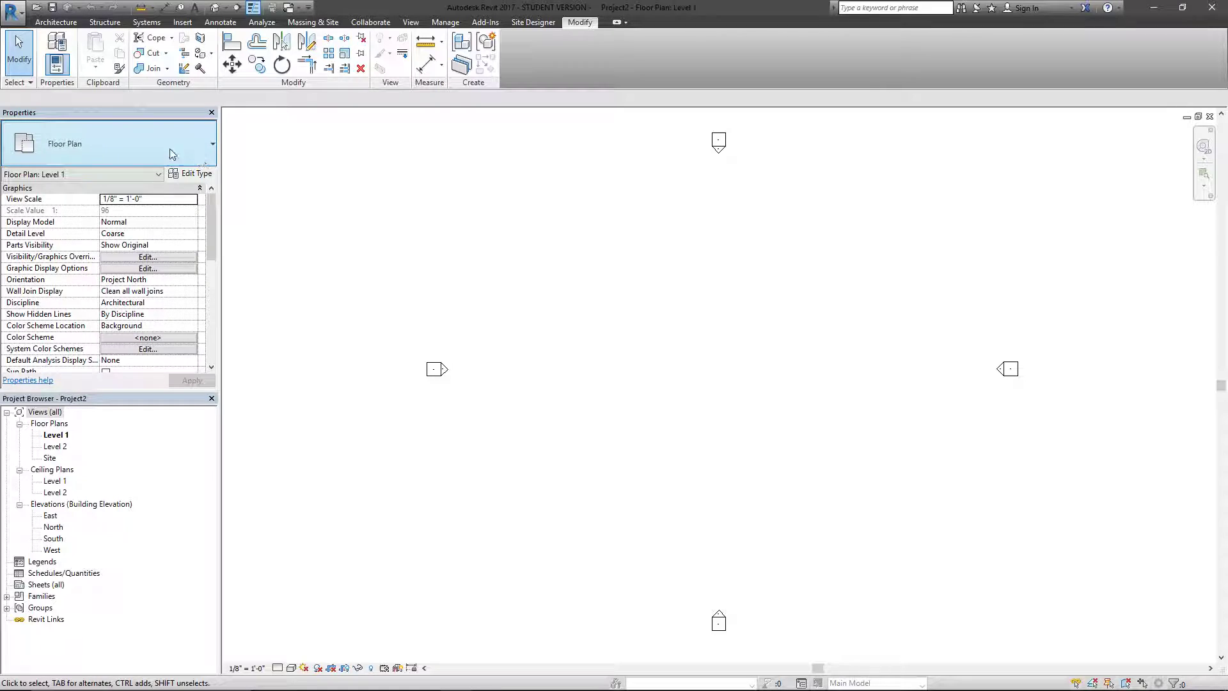
{"action": "left_click", "coordinate": [147, 146]}
{"action": "left_click", "coordinate": [196, 146]}
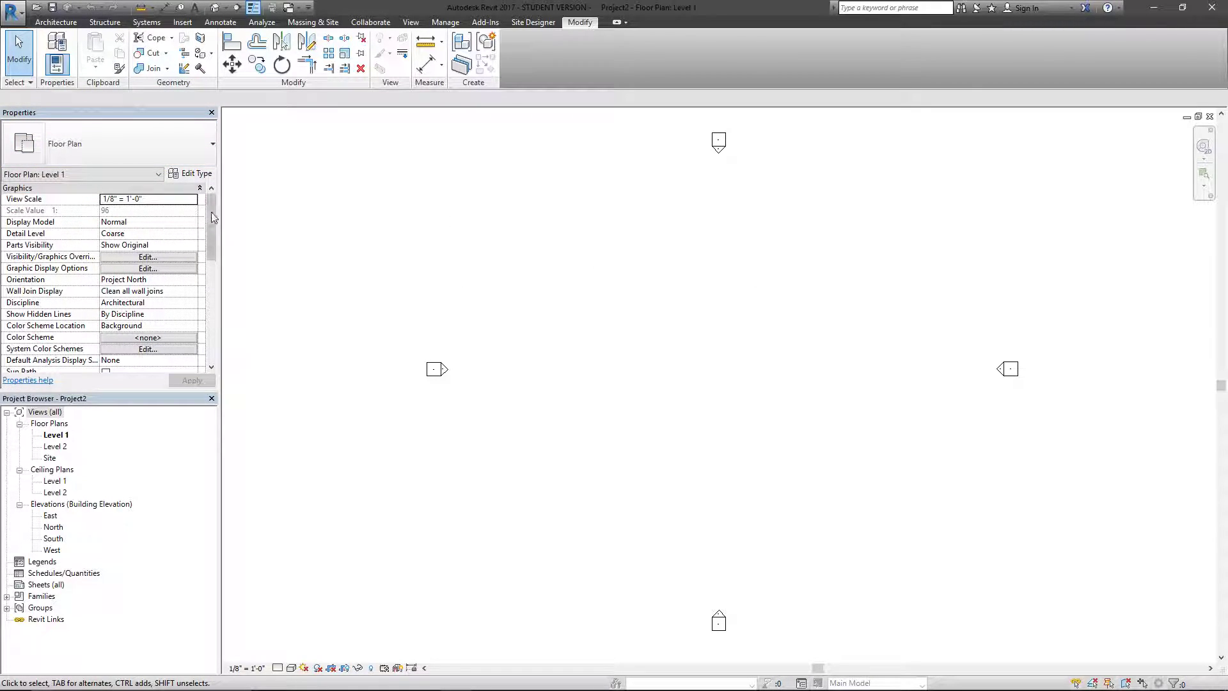
{"action": "left_click_drag", "start_coordinate": [213, 247], "coordinate": [213, 221]}
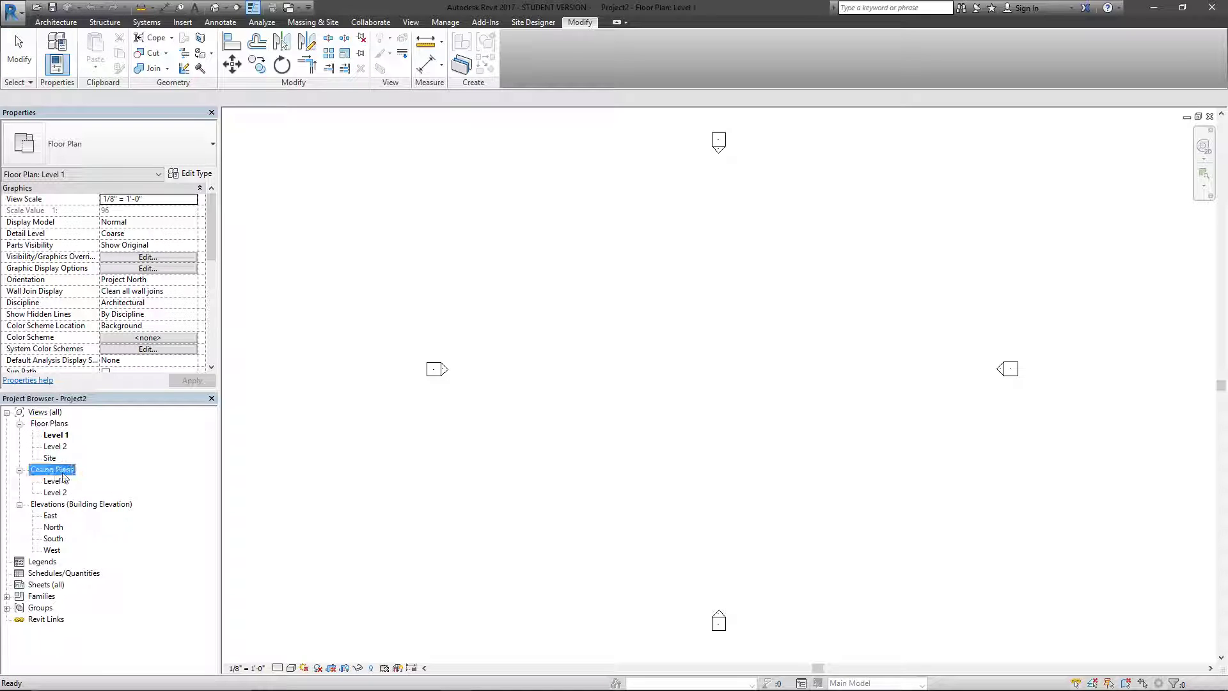
{"action": "left_click", "coordinate": [74, 507]}
{"action": "left_click", "coordinate": [48, 583]}
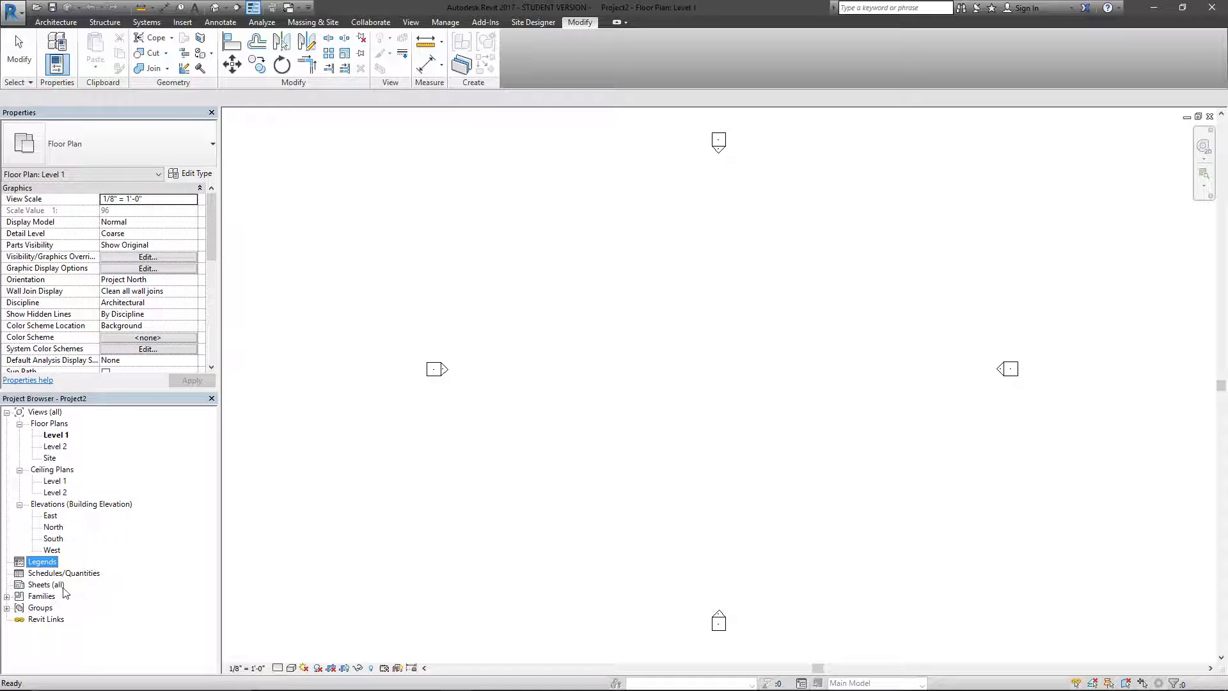
{"action": "left_click", "coordinate": [7, 596]}
{"action": "scroll", "coordinate": [54, 503], "scroll_direction": "down", "scroll_amount": 1}
{"action": "scroll", "coordinate": [61, 505], "scroll_direction": "up", "scroll_amount": 3}
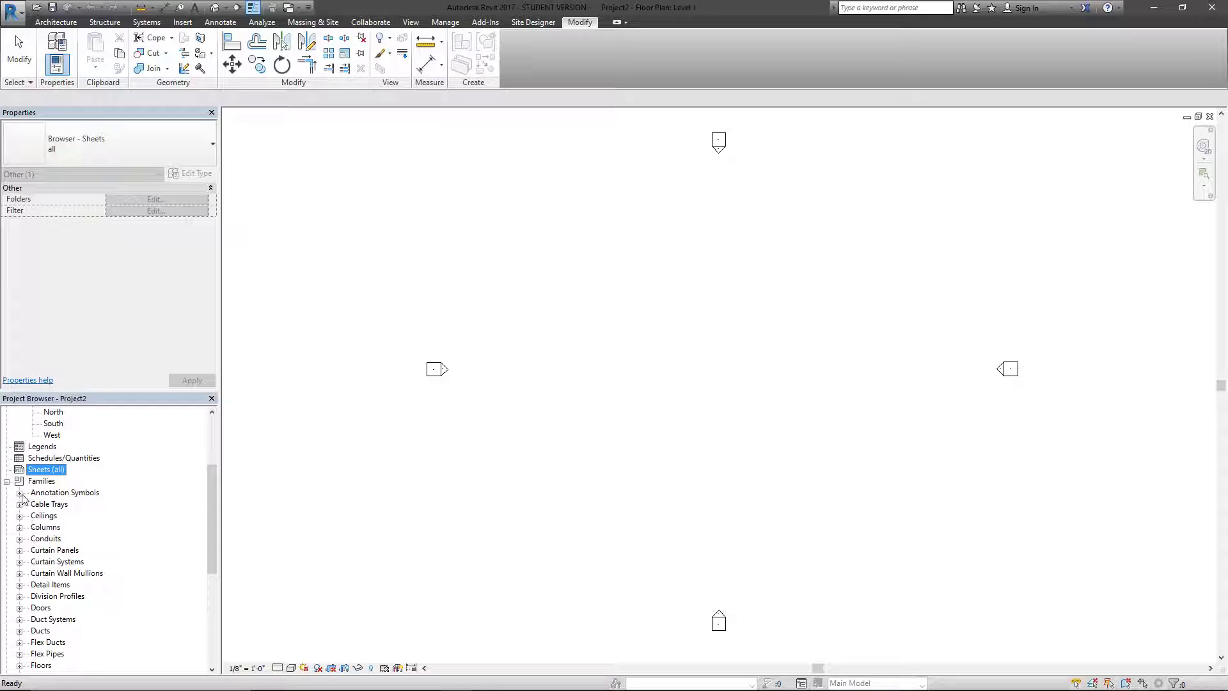
{"action": "left_click", "coordinate": [6, 482]}
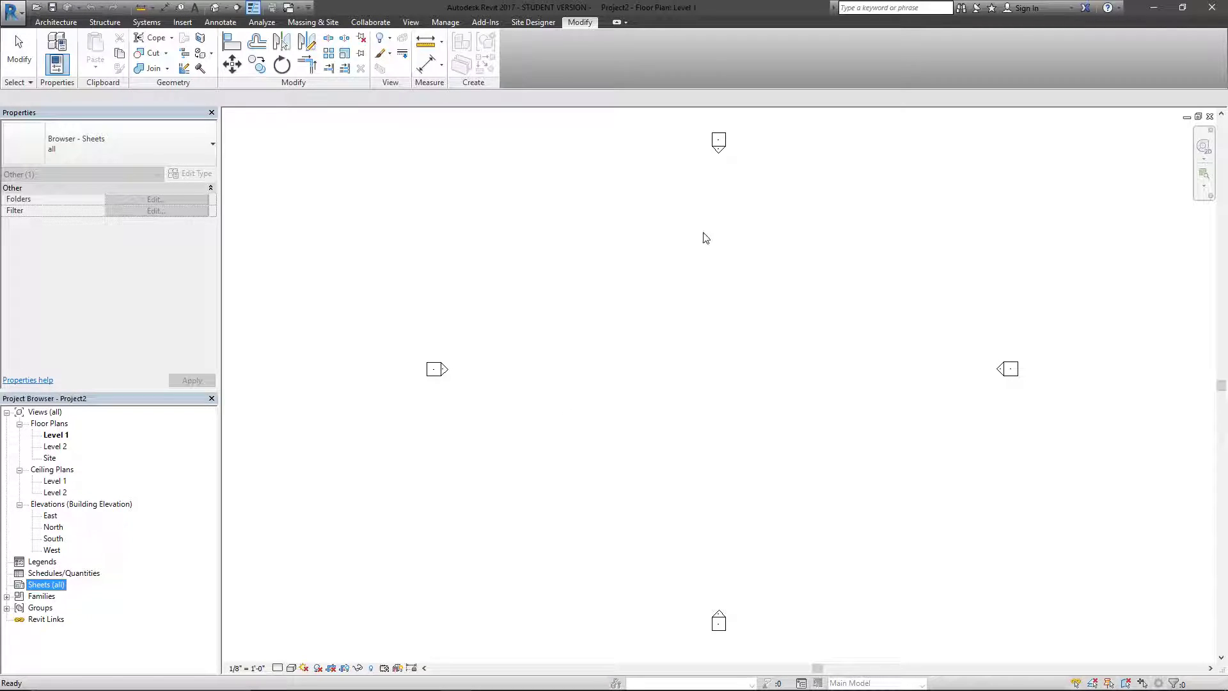
{"action": "left_click", "coordinate": [547, 310]}
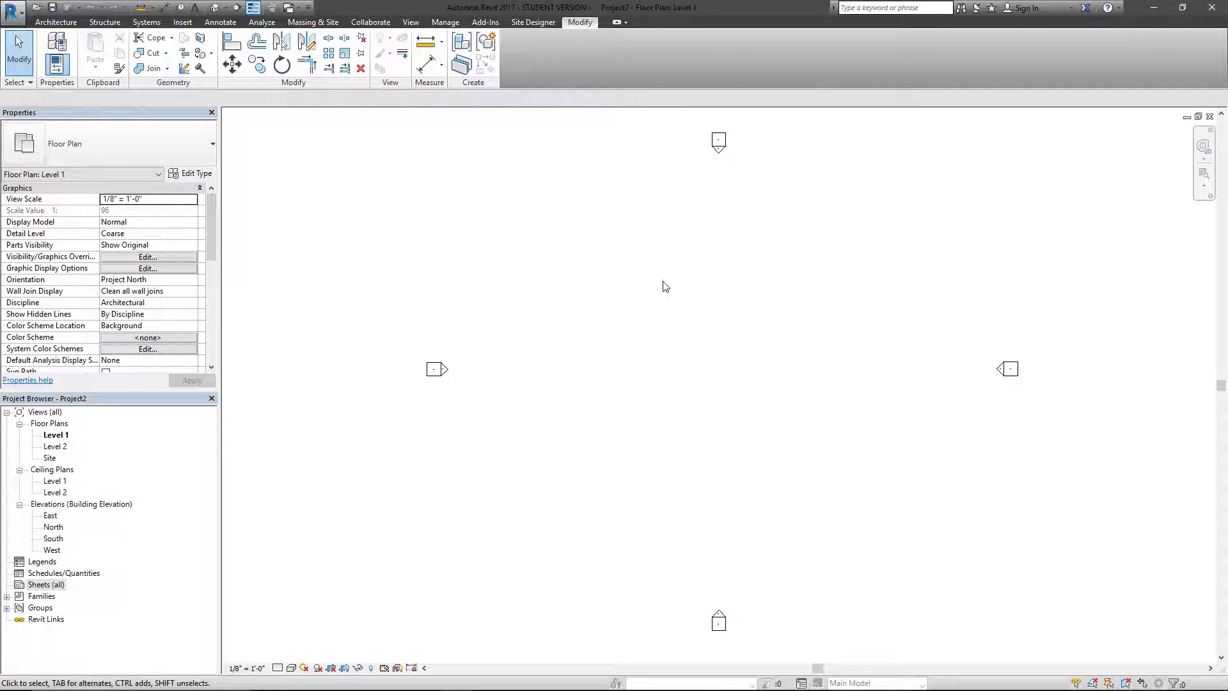
- Float and redock the Properties and Project Browser palettes, then close both panels
{"action": "left_click_drag", "start_coordinate": [144, 115], "coordinate": [705, 132]}
{"action": "left_click_drag", "start_coordinate": [181, 114], "coordinate": [486, 168]}
{"action": "left_click_drag", "start_coordinate": [691, 128], "coordinate": [1224, 157]}
{"action": "left_click_drag", "start_coordinate": [550, 167], "coordinate": [5, 186]}
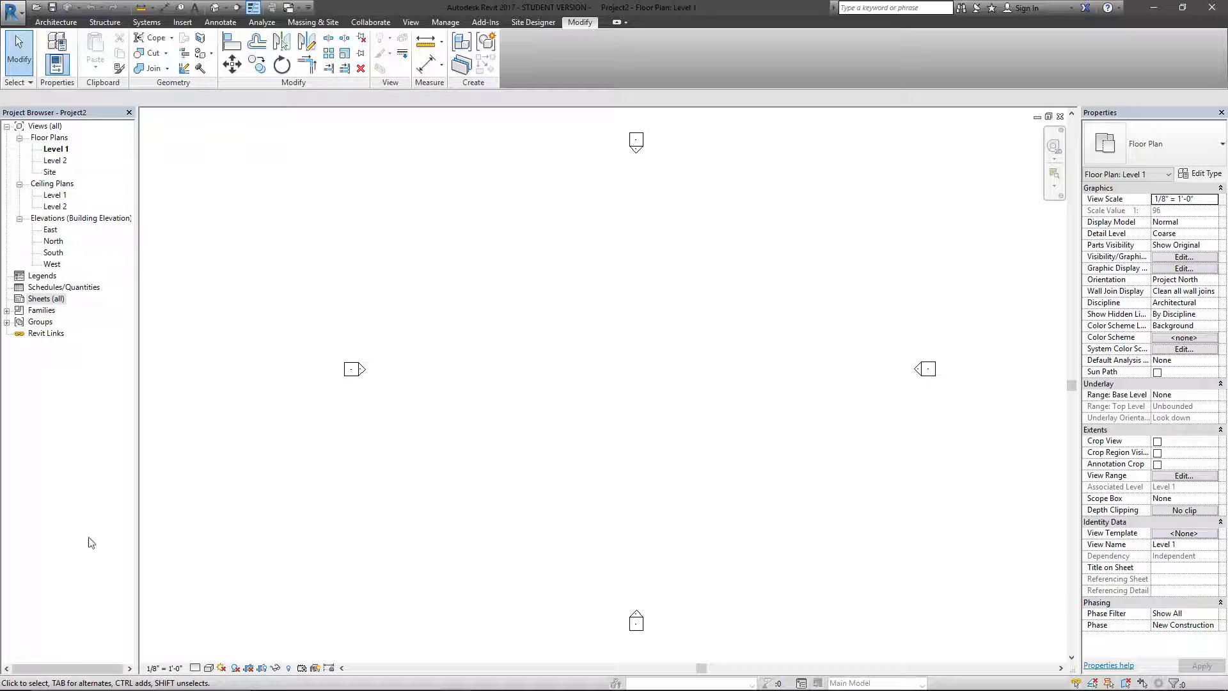
{"action": "left_click_drag", "start_coordinate": [84, 121], "coordinate": [10, 131]}
{"action": "left_click_drag", "start_coordinate": [688, 200], "coordinate": [10, 279]}
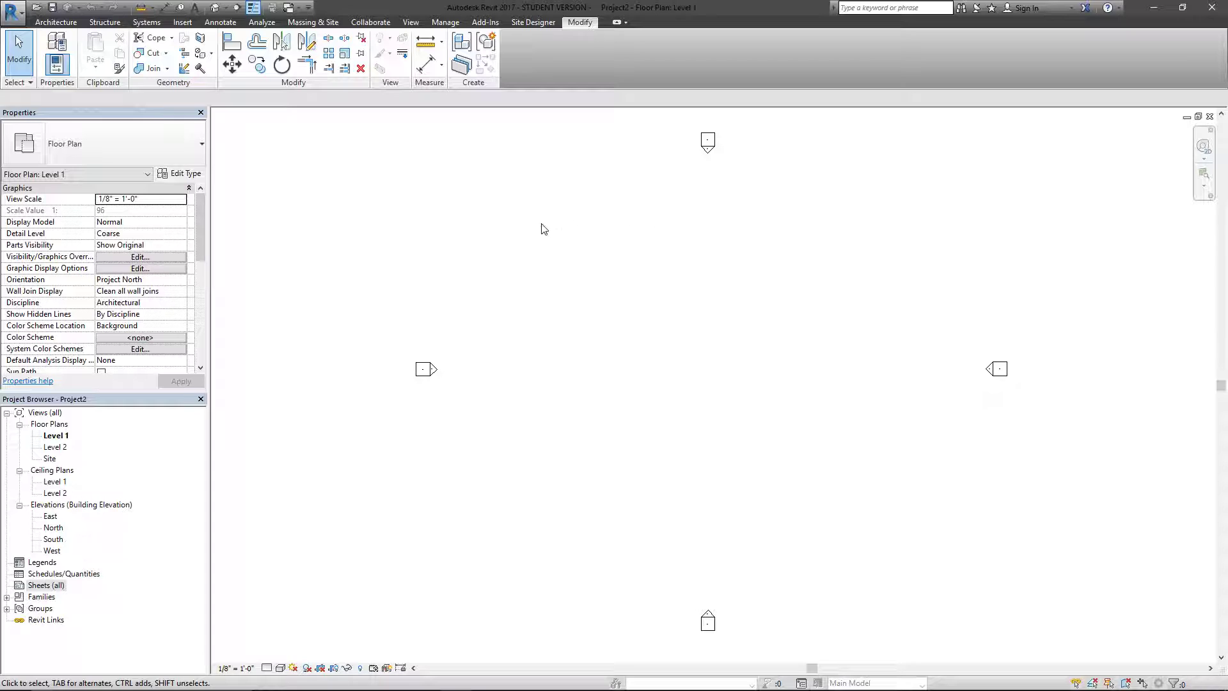
{"action": "left_click", "coordinate": [201, 112]}
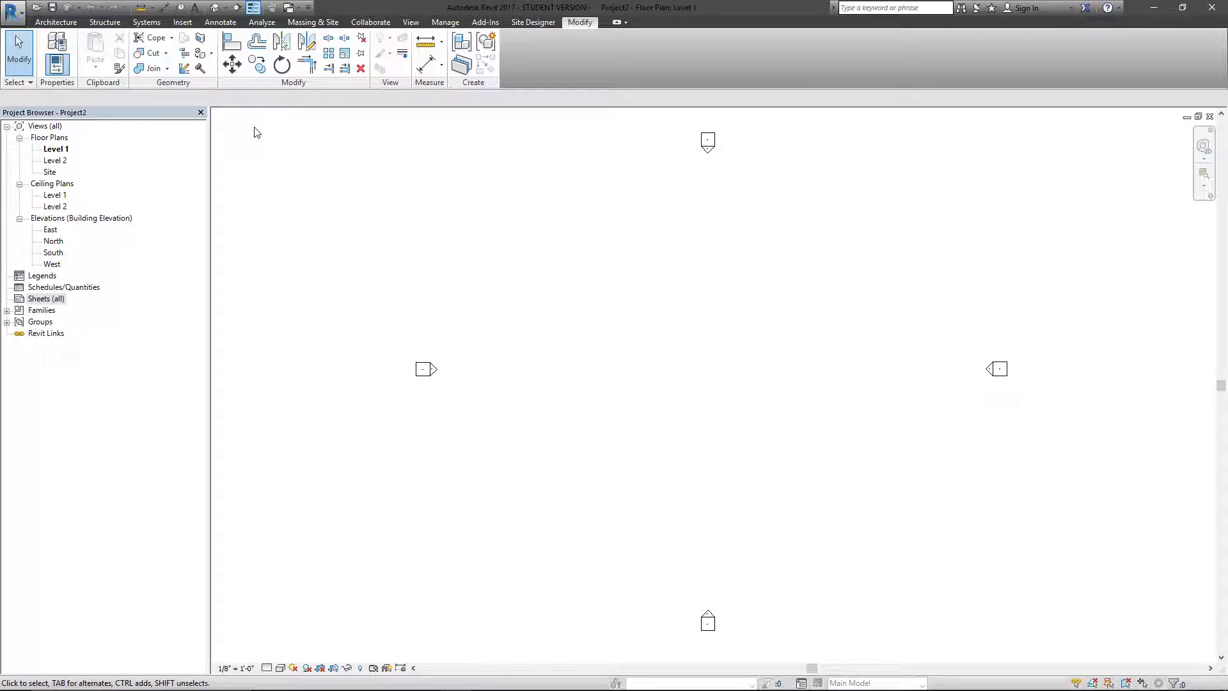
{"action": "left_click", "coordinate": [203, 113]}
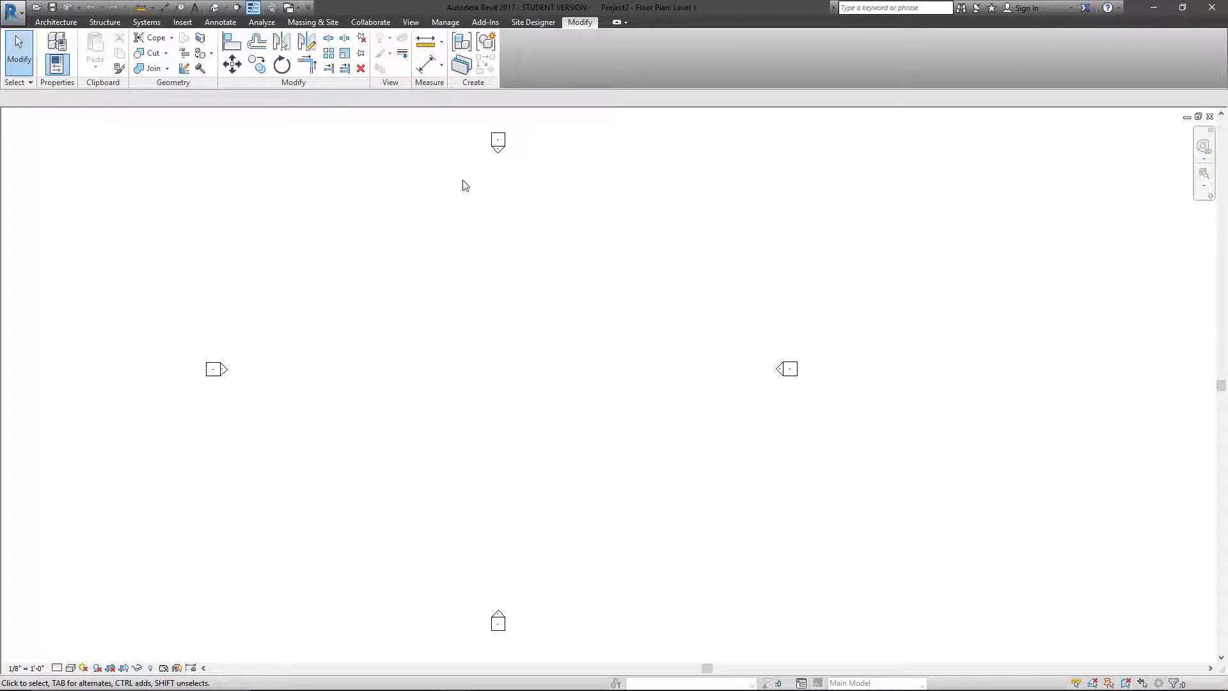
- Turn Project Browser and Properties back on from the View tab's User Interface list
{"action": "left_click", "coordinate": [410, 23]}
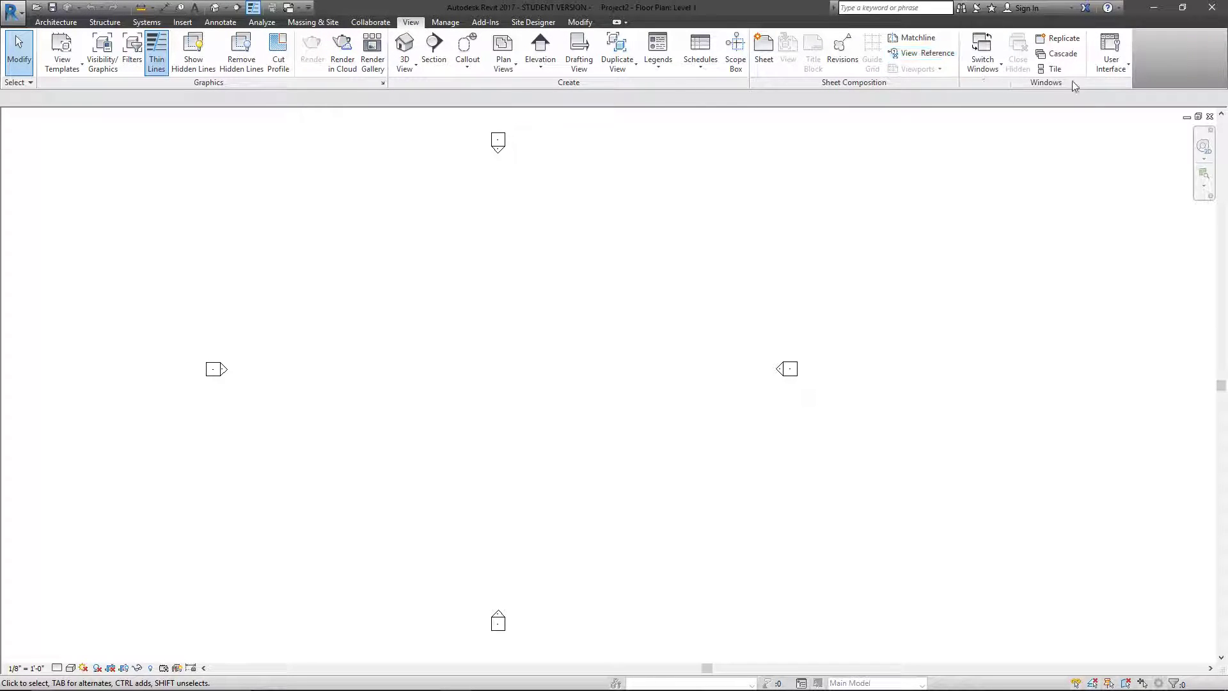
{"action": "left_click", "coordinate": [1111, 58]}
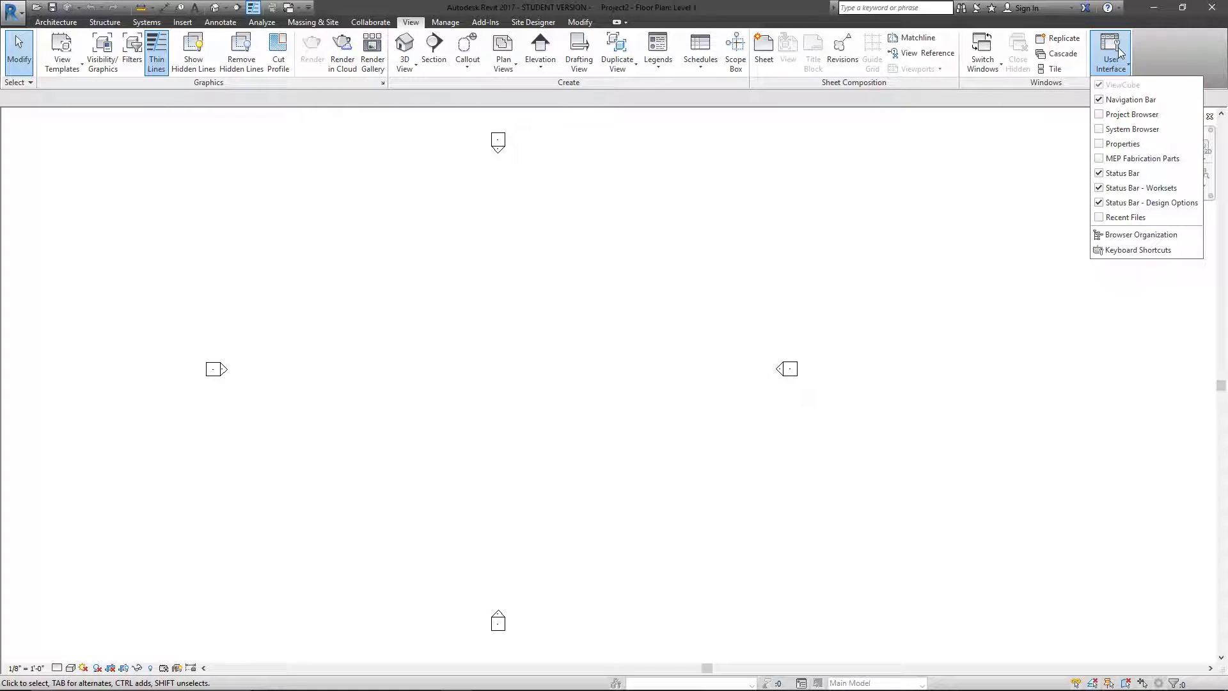
{"action": "left_click", "coordinate": [1101, 116]}
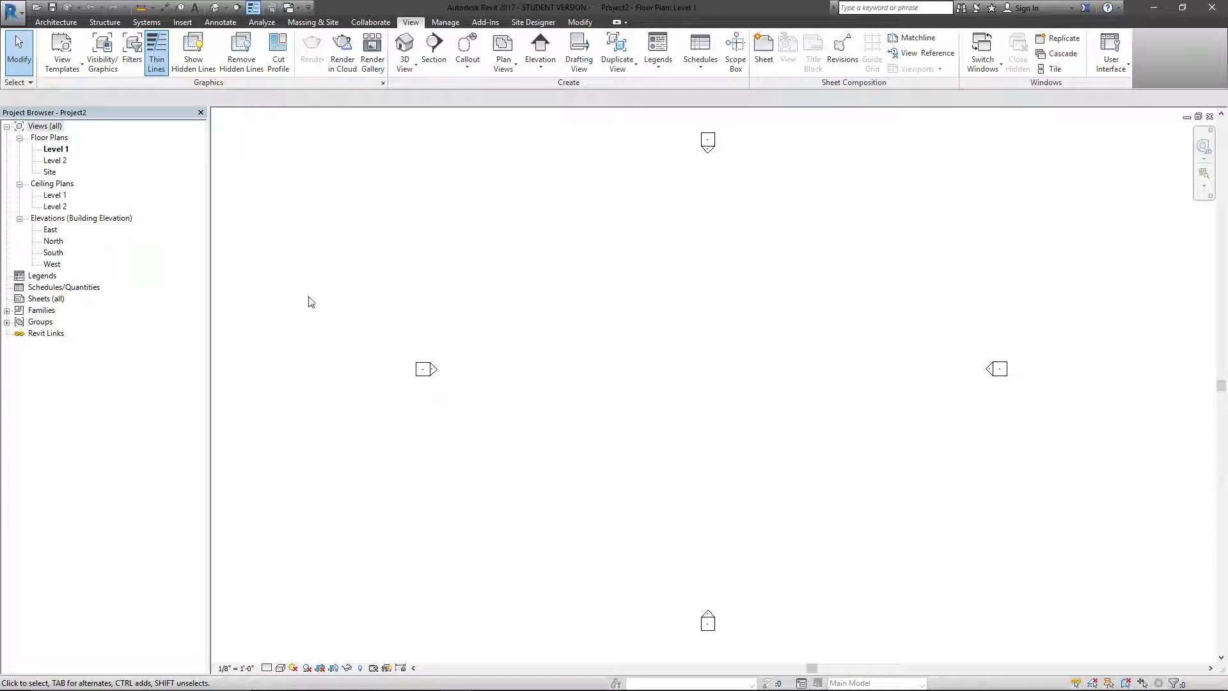
{"action": "left_click", "coordinate": [1112, 61]}
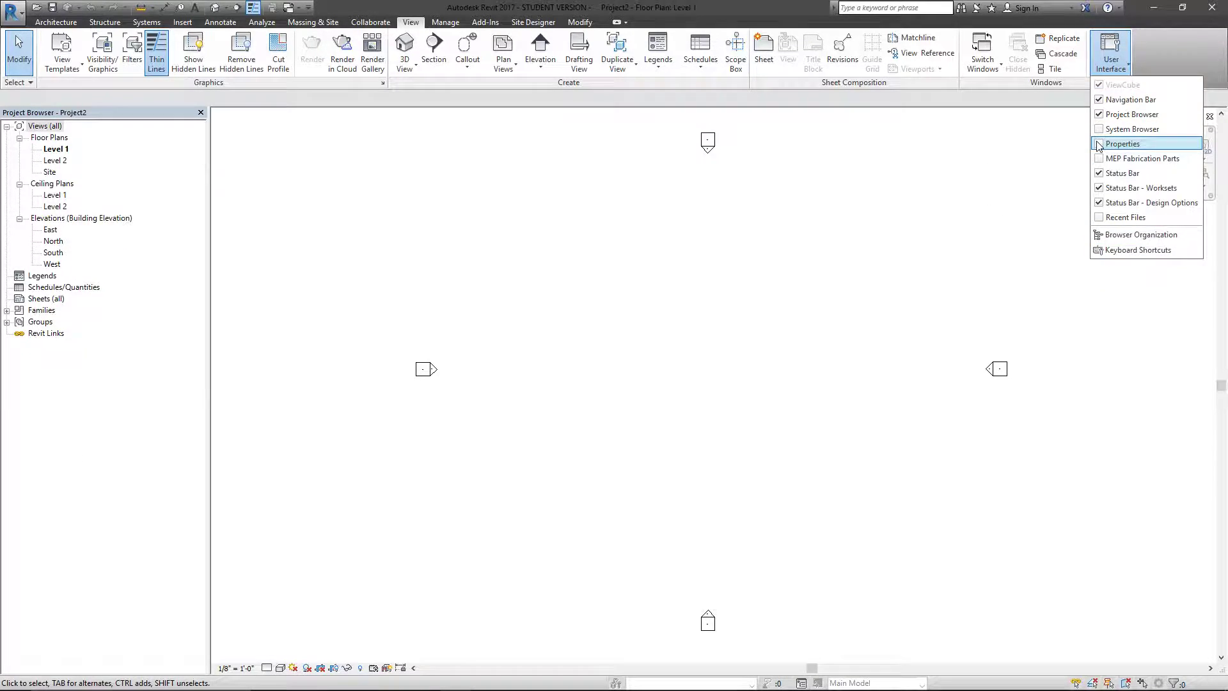
{"action": "left_click", "coordinate": [1121, 144]}
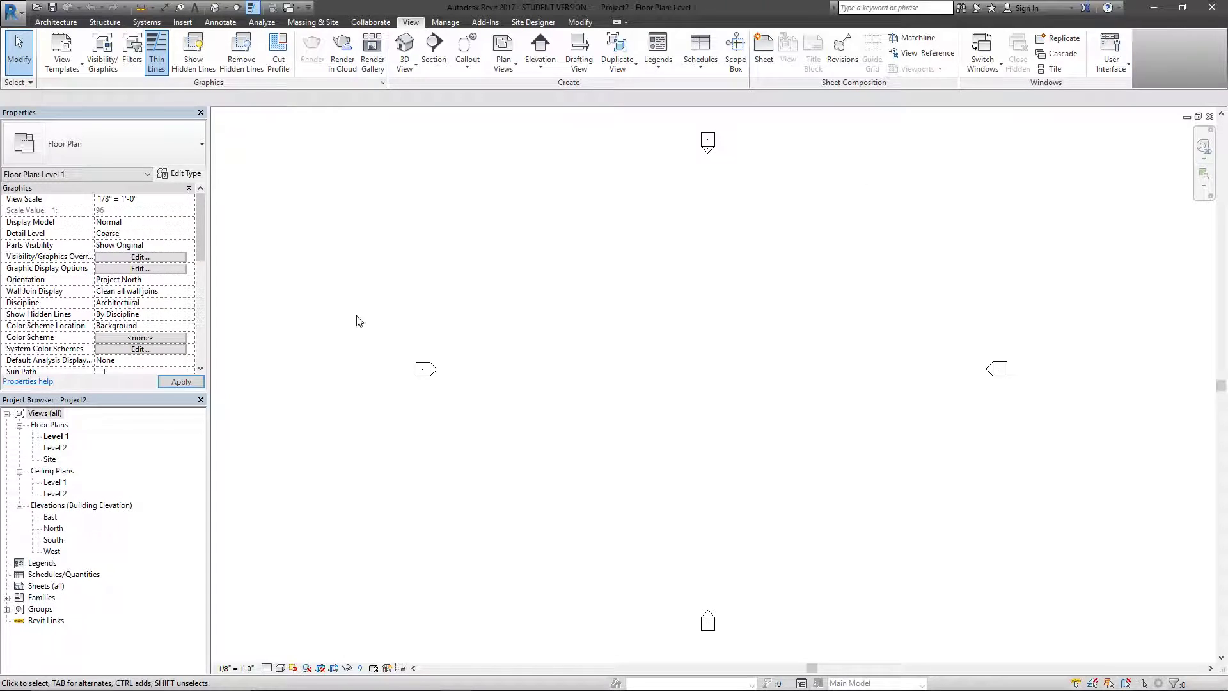
{"action": "left_click", "coordinate": [1110, 64]}
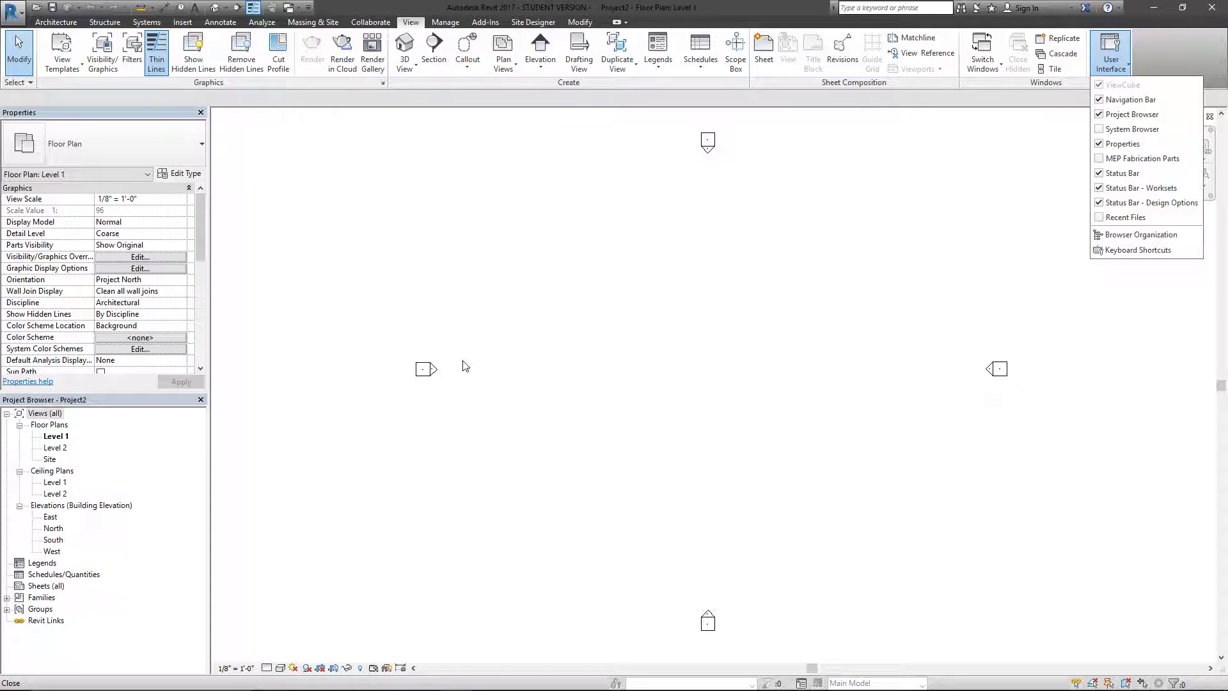
- Dismiss the User Interface list, wheel-zoom the Level 1 plan, and pan the markers right
{"action": "left_click", "coordinate": [684, 330]}
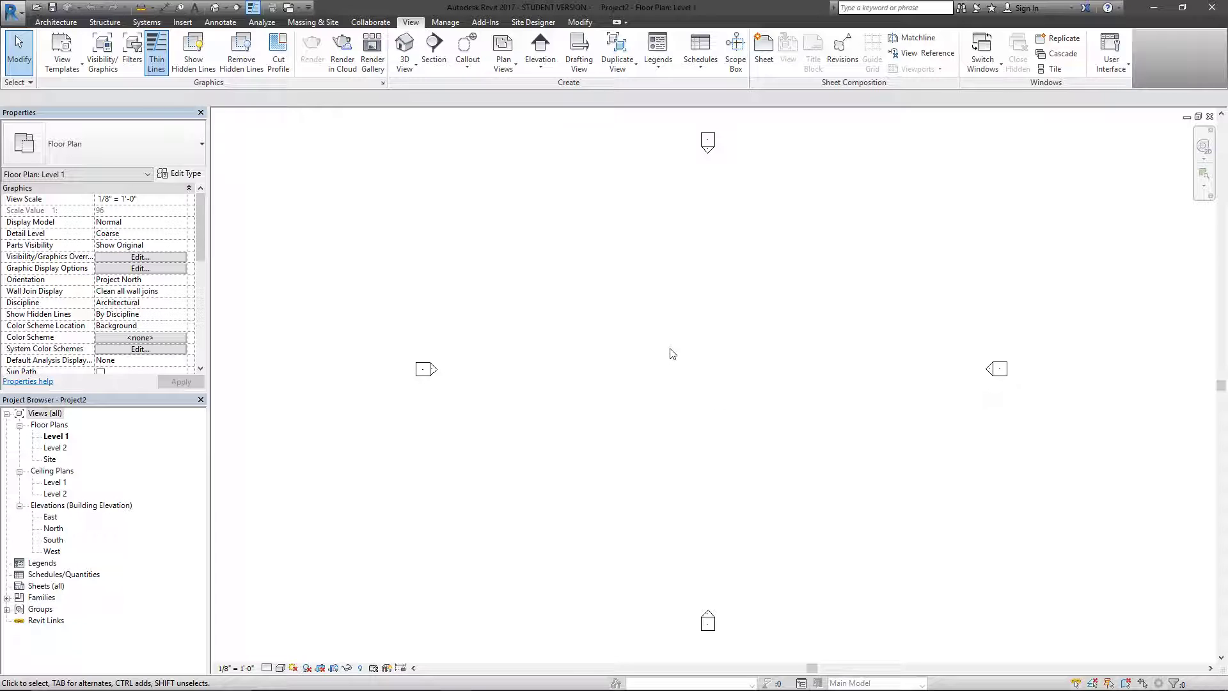
{"action": "scroll", "coordinate": [700, 397], "scroll_direction": "down", "scroll_amount": 2}
{"action": "scroll", "coordinate": [700, 397], "scroll_direction": "up", "scroll_amount": 3}
{"action": "scroll", "coordinate": [700, 397], "scroll_direction": "down", "scroll_amount": 3}
{"action": "scroll", "coordinate": [719, 384], "scroll_direction": "up", "scroll_amount": 3}
{"action": "scroll", "coordinate": [723, 380], "scroll_direction": "down", "scroll_amount": 3}
{"action": "scroll", "coordinate": [725, 379], "scroll_direction": "up", "scroll_amount": 4}
{"action": "scroll", "coordinate": [726, 379], "scroll_direction": "down", "scroll_amount": 3}
{"action": "scroll", "coordinate": [704, 397], "scroll_direction": "up", "scroll_amount": 1}
{"action": "scroll", "coordinate": [672, 371], "scroll_direction": "up", "scroll_amount": 2}
{"action": "middle_click_drag", "start_coordinate": [634, 355], "coordinate": [765, 351]}
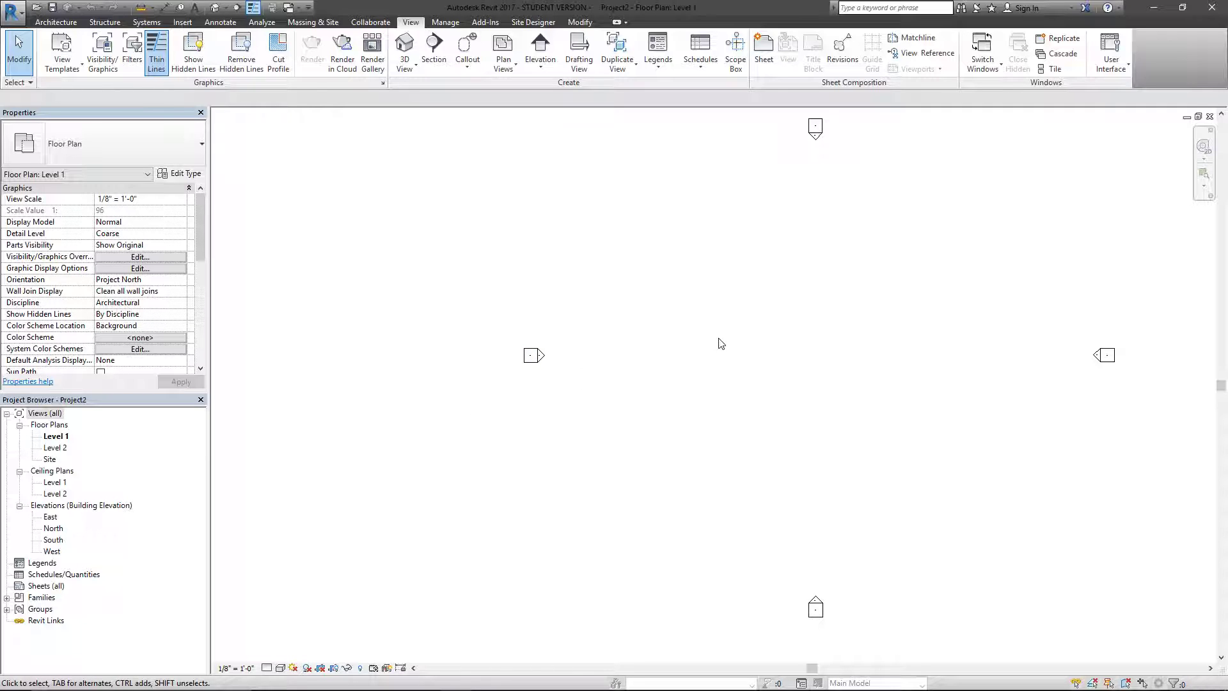
{"action": "scroll", "coordinate": [541, 361], "scroll_direction": "down", "scroll_amount": 1}
{"action": "left_click", "coordinate": [541, 353]}
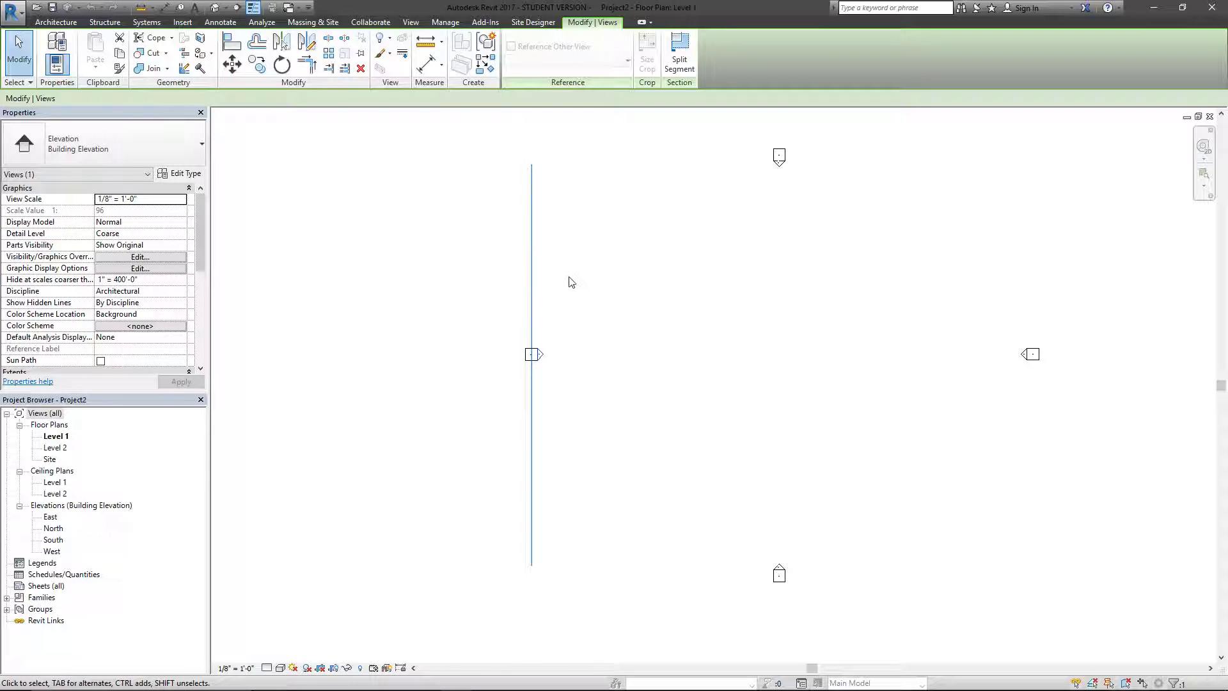
{"action": "left_click", "coordinate": [793, 306]}
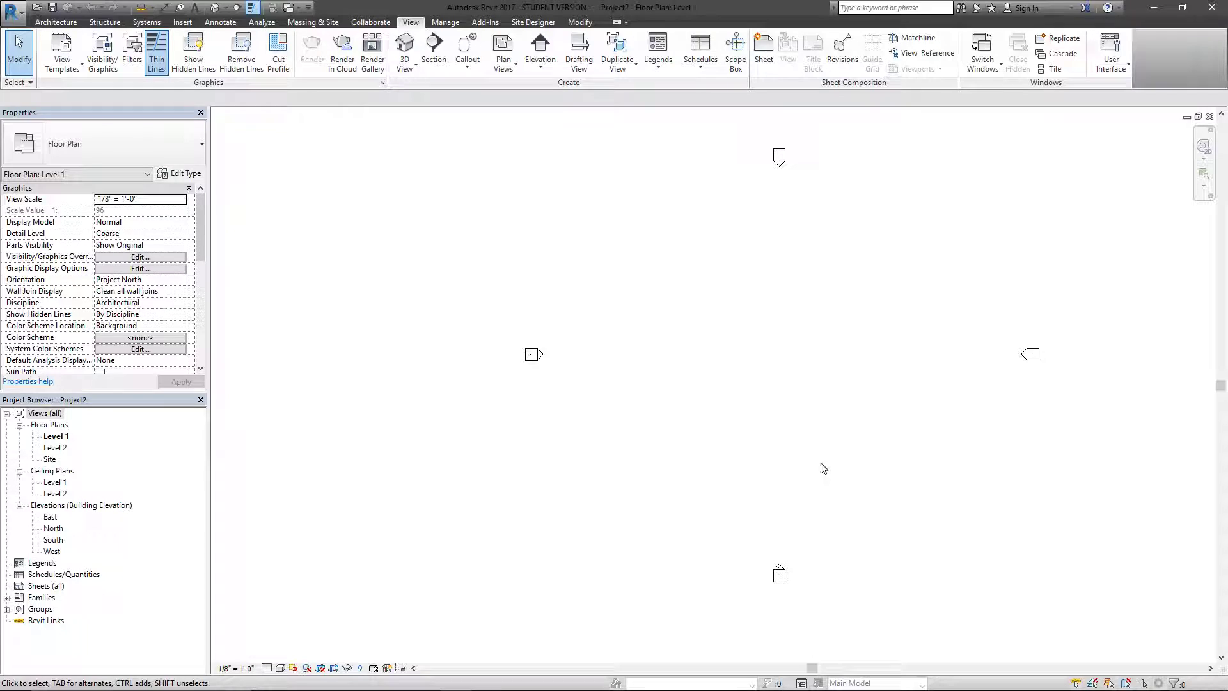
{"action": "left_click", "coordinate": [53, 528]}
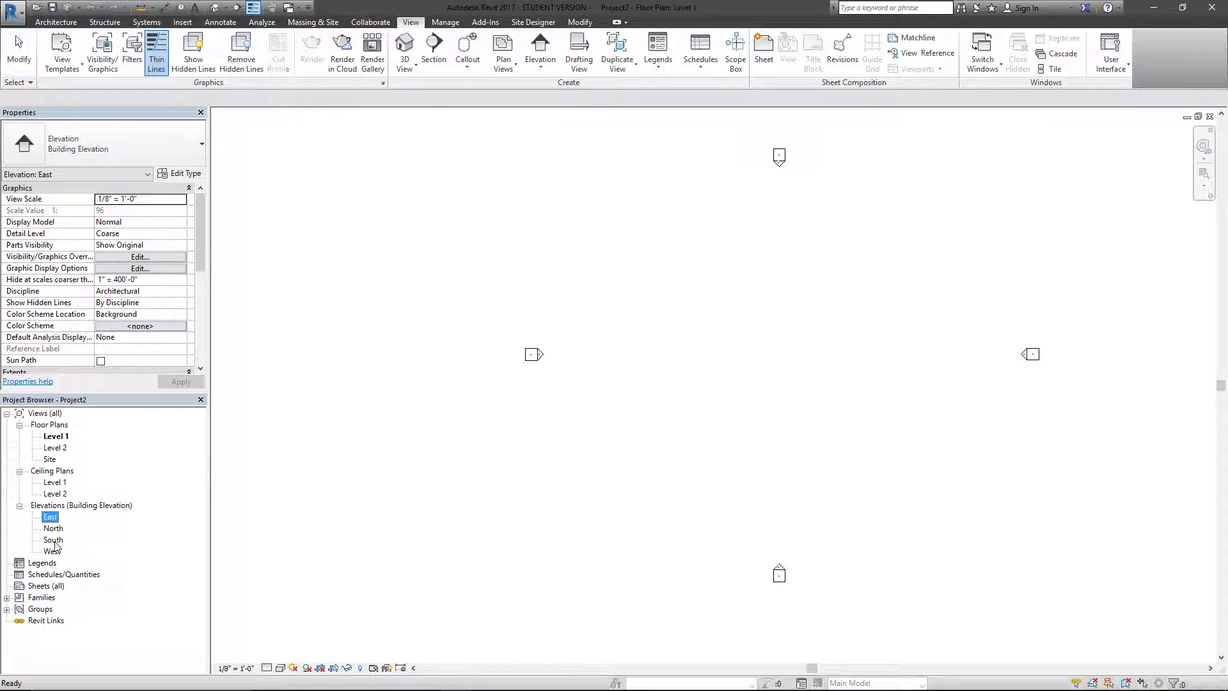
{"action": "left_click", "coordinate": [54, 540]}
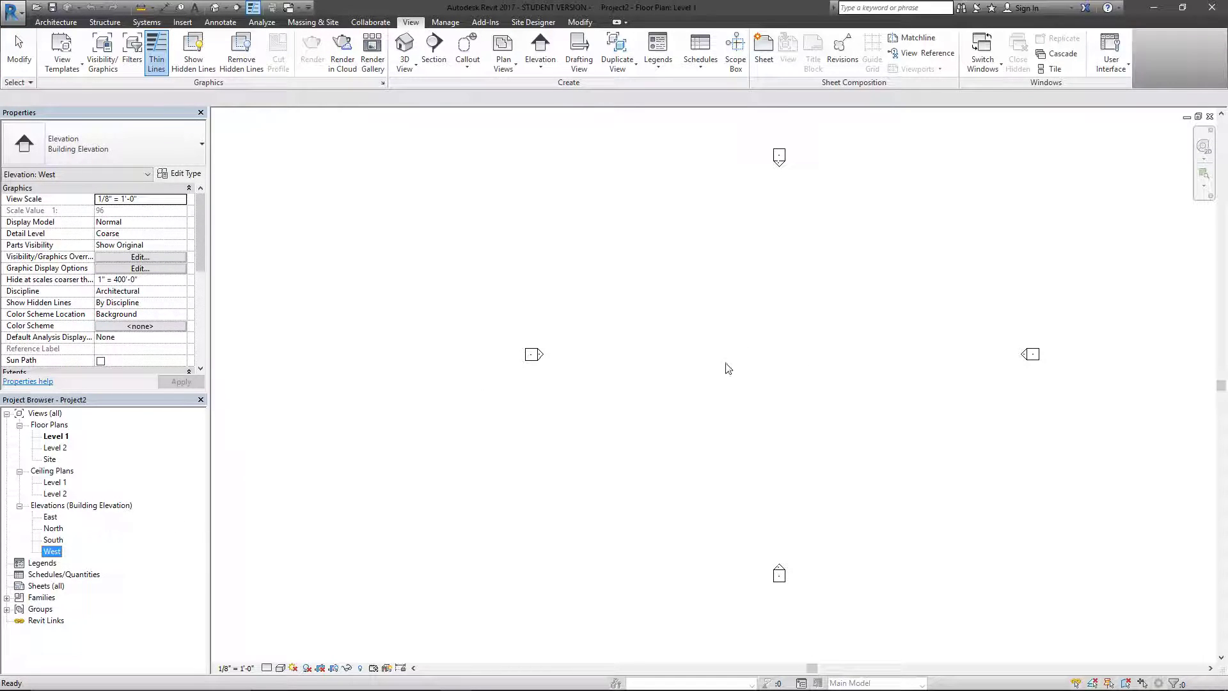
{"action": "left_click", "coordinate": [760, 344]}
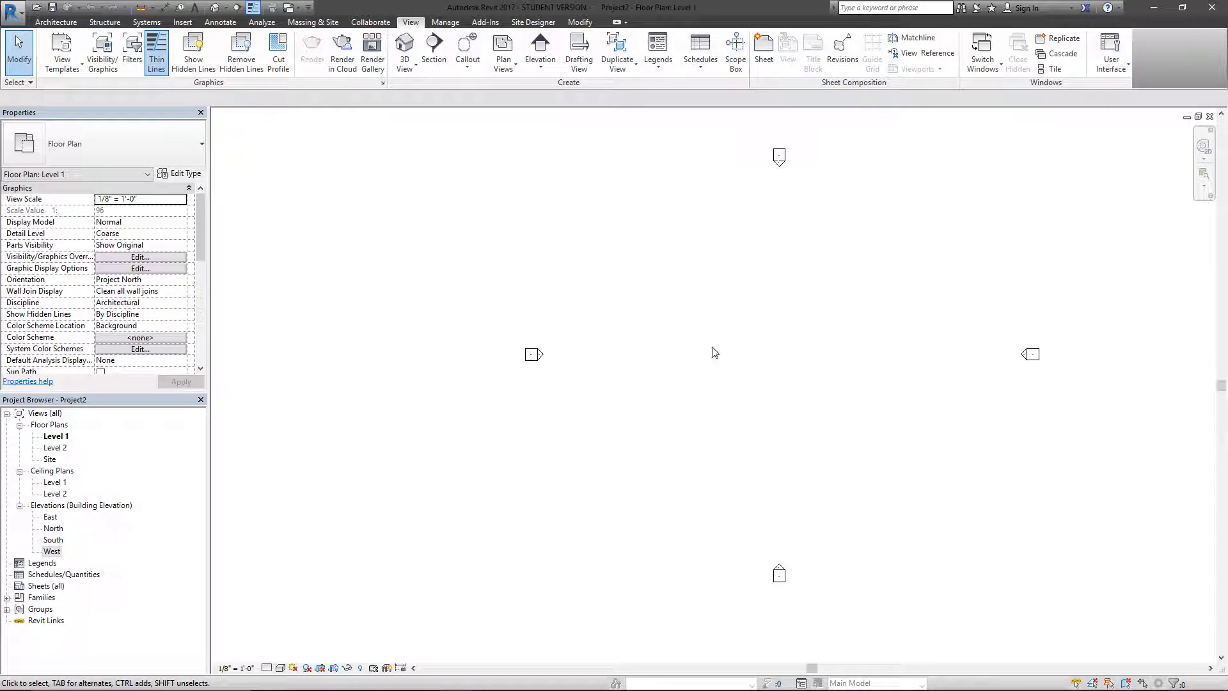
{"action": "left_click", "coordinate": [532, 358]}
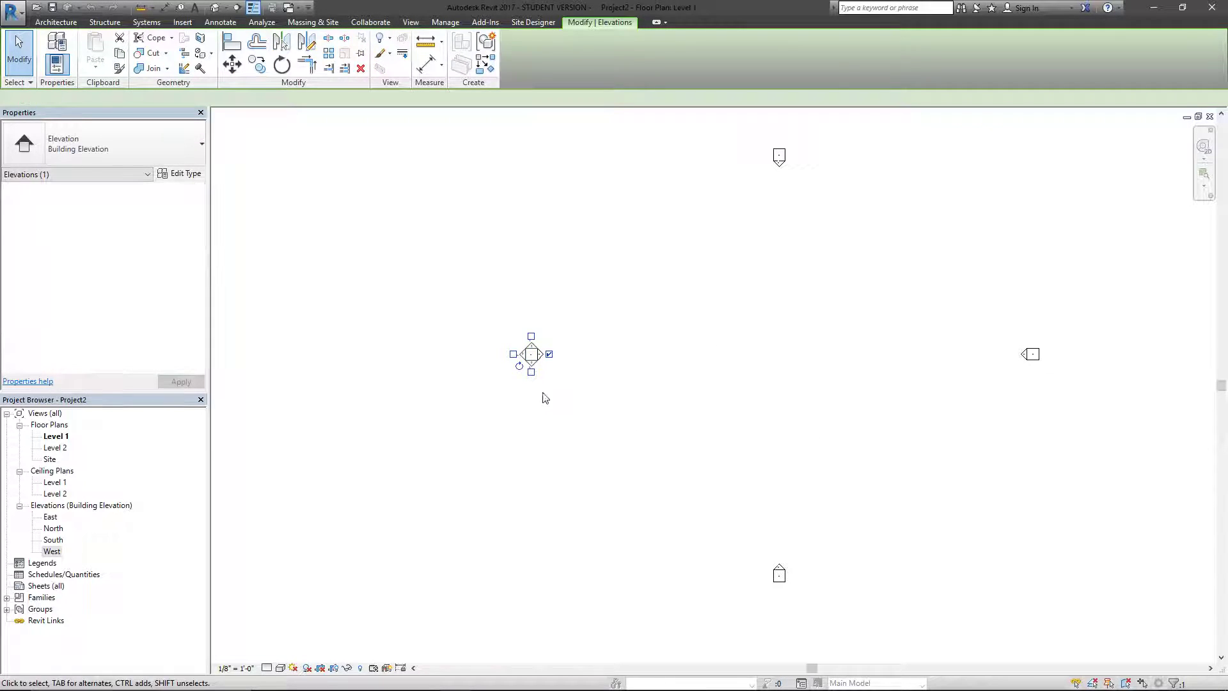
{"action": "left_click", "coordinate": [131, 147]}
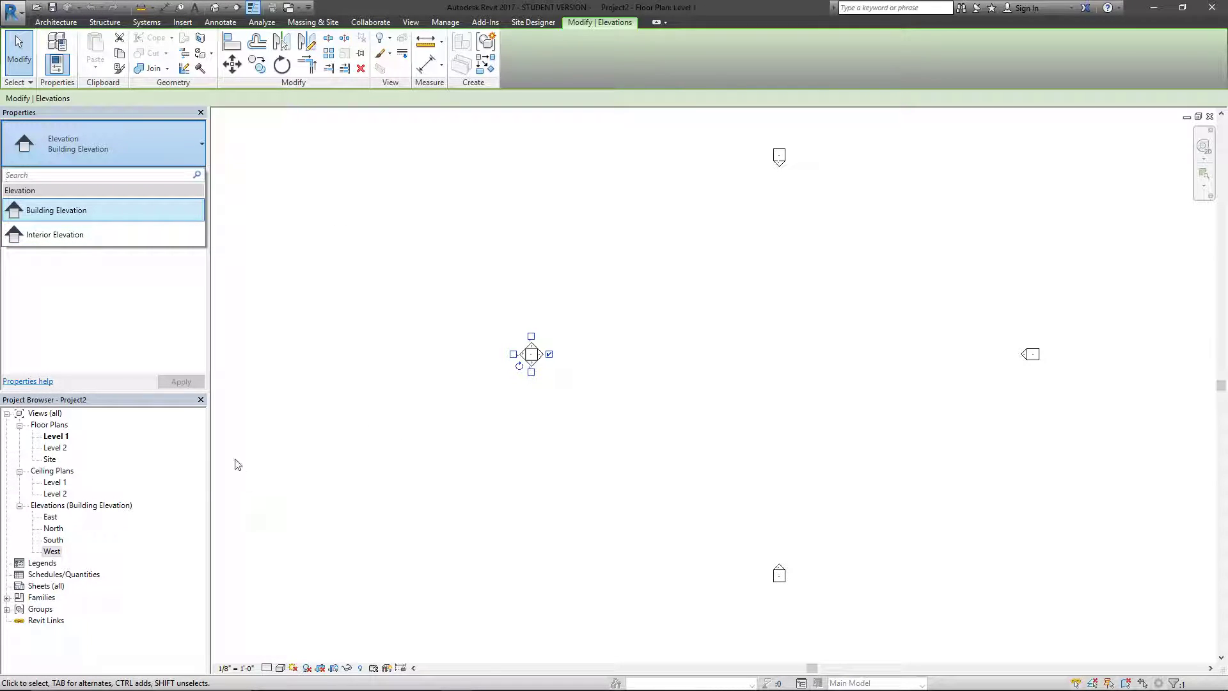
{"action": "left_click", "coordinate": [63, 517]}
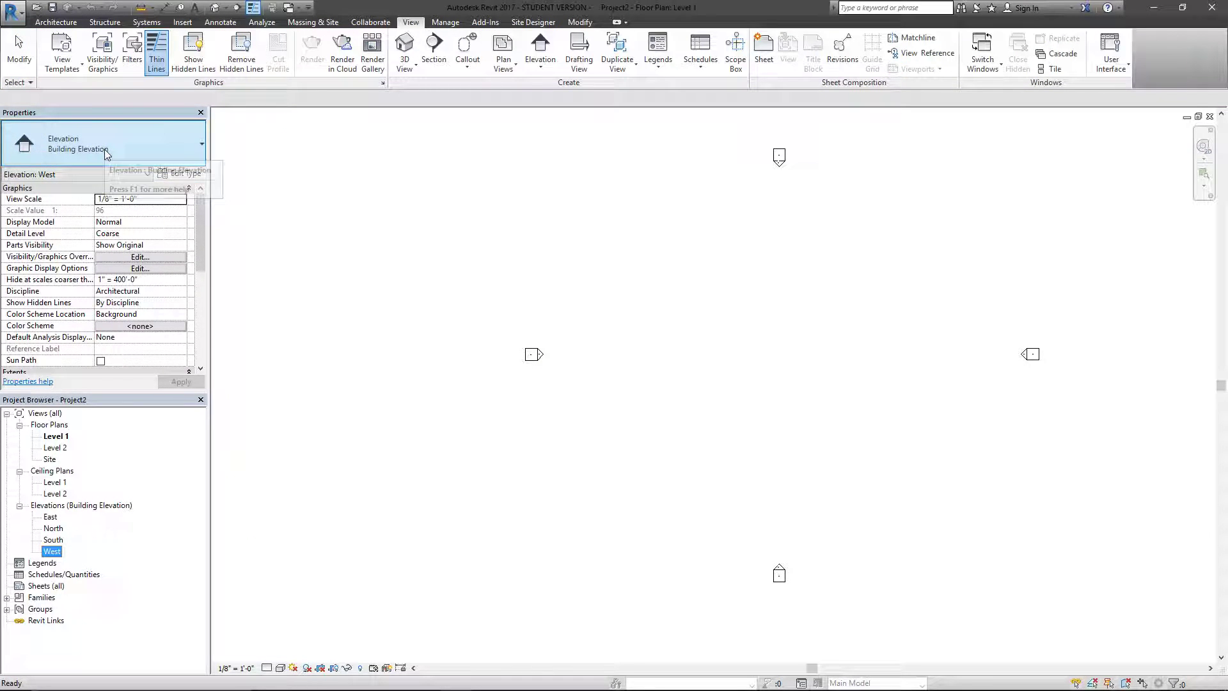
{"action": "left_click", "coordinate": [520, 430]}
{"action": "left_click", "coordinate": [556, 356]}
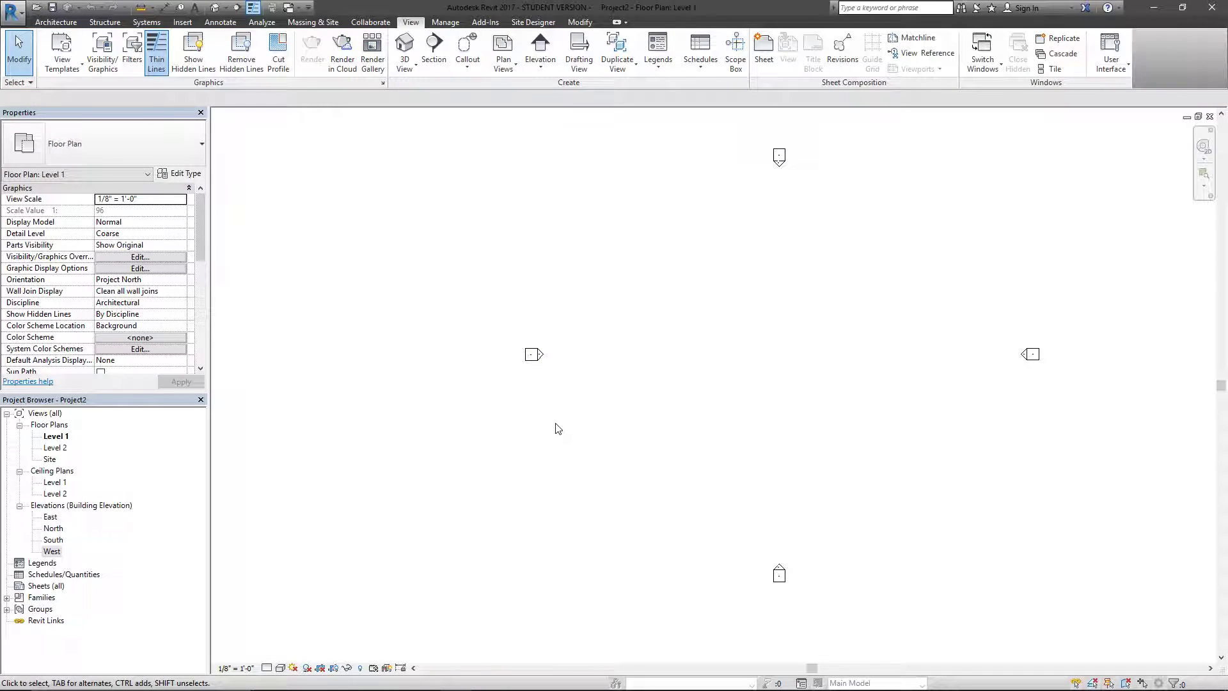
{"action": "mouse_move", "coordinate": [630, 296]}
{"action": "left_mouse_down"}
{"action": "mouse_move", "coordinate": [439, 455]}
{"action": "mouse_move", "coordinate": [496, 405]}
{"action": "mouse_move", "coordinate": [556, 382]}
{"action": "mouse_move", "coordinate": [520, 413]}
{"action": "mouse_move", "coordinate": [587, 315]}
{"action": "mouse_move", "coordinate": [526, 383]}
{"action": "mouse_move", "coordinate": [559, 359]}
{"action": "left_mouse_up"}
{"action": "scroll", "coordinate": [550, 360], "scroll_direction": "up", "scroll_amount": 4}
{"action": "mouse_move", "coordinate": [629, 268]}
{"action": "left_mouse_down"}
{"action": "mouse_move", "coordinate": [548, 337]}
{"action": "mouse_move", "coordinate": [538, 324]}
{"action": "mouse_move", "coordinate": [524, 338]}
{"action": "left_mouse_up"}
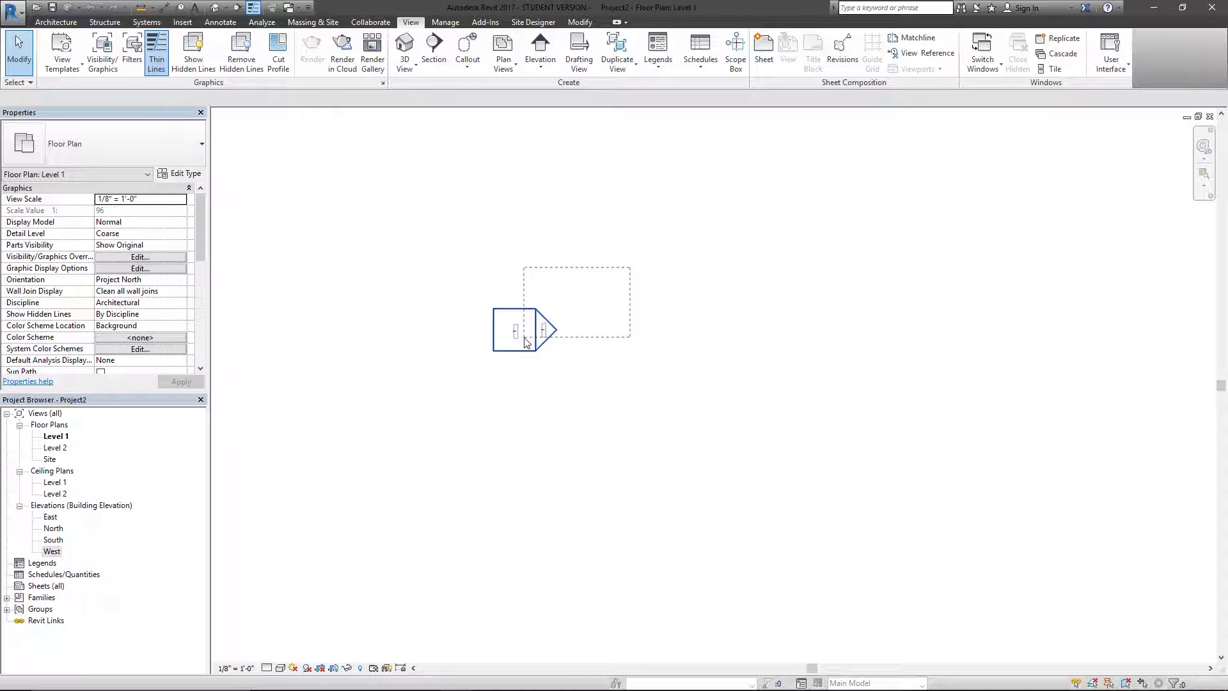
{"action": "left_click_drag", "start_coordinate": [525, 342], "coordinate": [525, 342]}
{"action": "scroll", "coordinate": [593, 364], "scroll_direction": "down", "scroll_amount": 2}
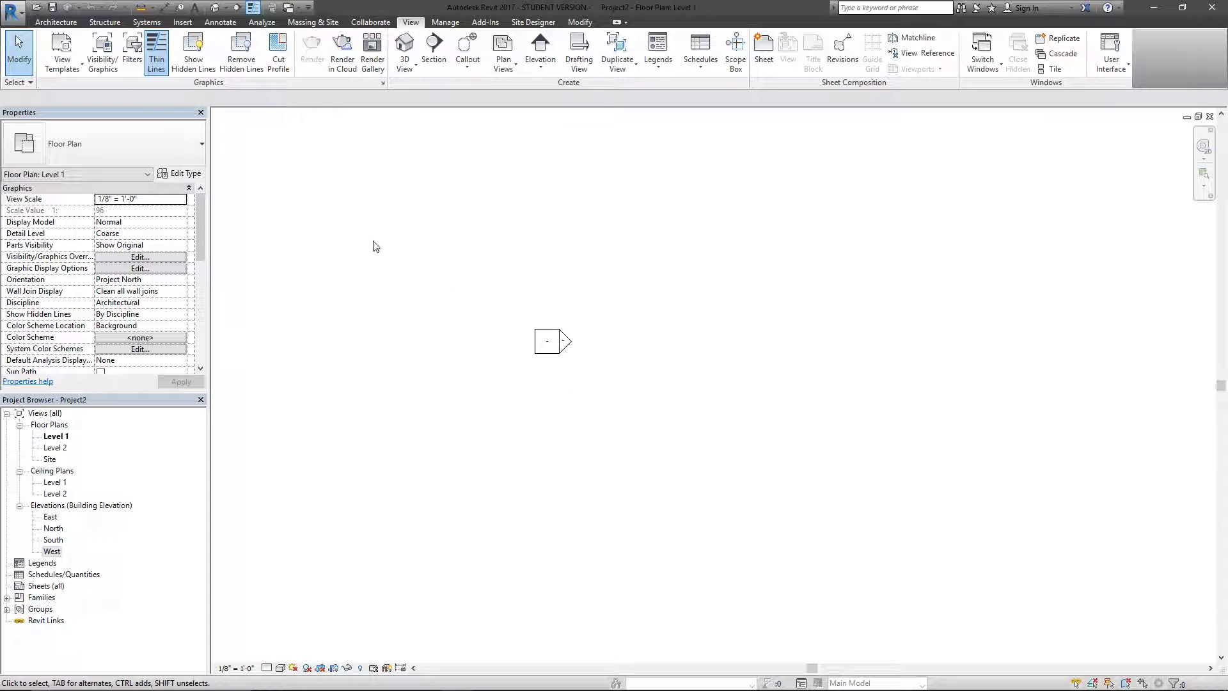
{"action": "mouse_move", "coordinate": [335, 260]}
{"action": "left_mouse_down"}
{"action": "mouse_move", "coordinate": [563, 474]}
{"action": "mouse_move", "coordinate": [510, 358]}
{"action": "mouse_move", "coordinate": [566, 433]}
{"action": "left_mouse_up"}
{"action": "right_click", "coordinate": [566, 433]}
{"action": "key", "text": "Escape"}
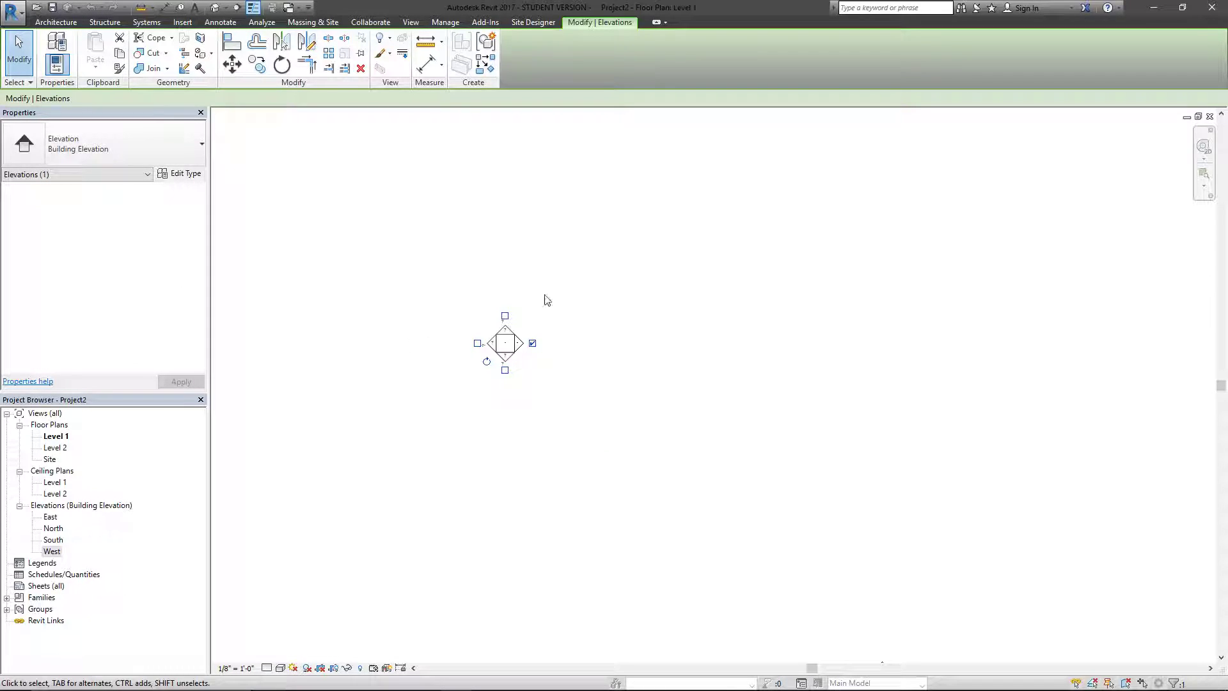
{"action": "key", "text": "Escape"}
{"action": "scroll", "coordinate": [442, 311], "scroll_direction": "down", "scroll_amount": 2}
{"action": "scroll", "coordinate": [473, 339], "scroll_direction": "up", "scroll_amount": 4}
{"action": "mouse_move", "coordinate": [486, 323]}
{"action": "middle_mouse_down"}
{"action": "mouse_move", "coordinate": [818, 417]}
{"action": "mouse_move", "coordinate": [972, 508]}
{"action": "middle_mouse_up"}
{"action": "scroll", "coordinate": [972, 509], "scroll_direction": "down", "scroll_amount": 1}
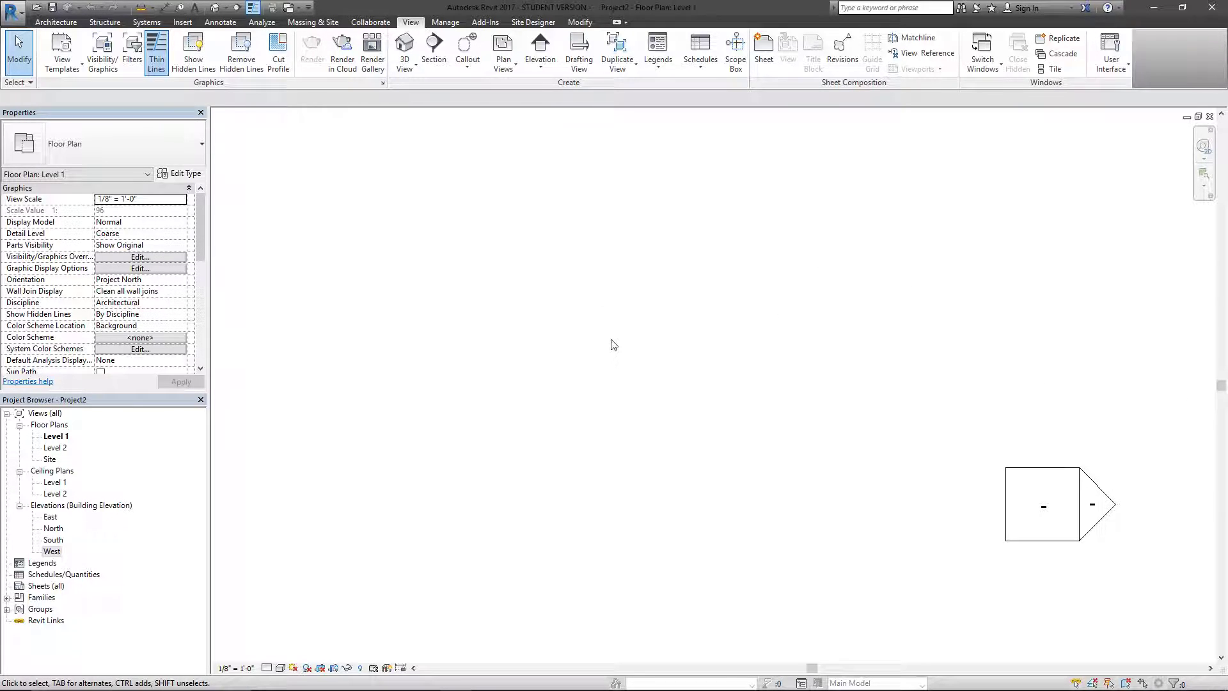
{"action": "mouse_move", "coordinate": [1083, 415]}
{"action": "middle_mouse_down"}
{"action": "mouse_move", "coordinate": [965, 430]}
{"action": "mouse_move", "coordinate": [899, 384]}
{"action": "middle_mouse_up"}
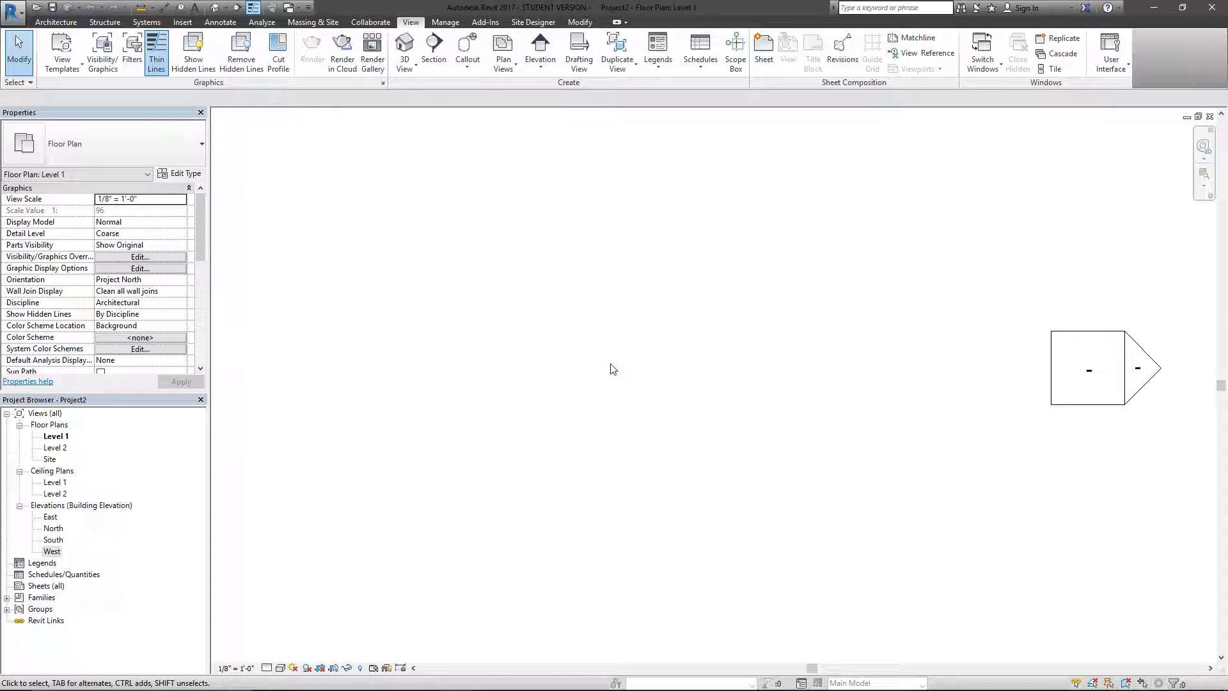
- Zoom to fit with ZF, zoom in, refit, pan the plan, and drag a crossing window
{"action": "key", "text": "z"}
{"action": "key", "text": "f"}
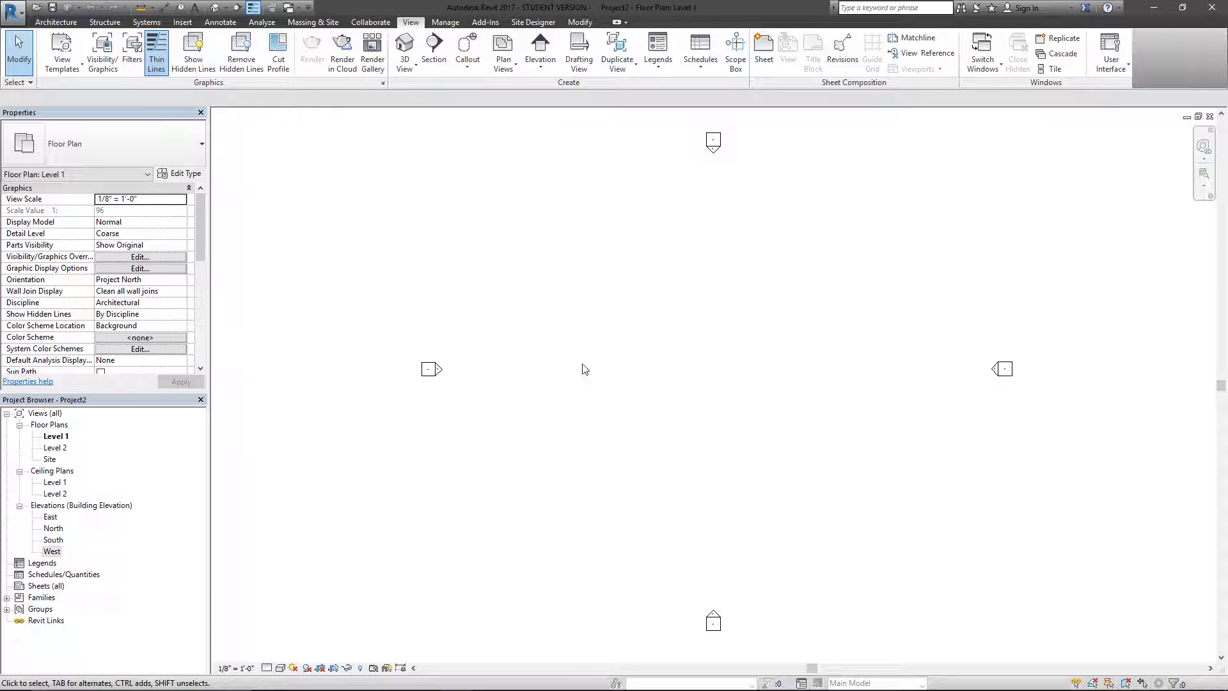
{"action": "scroll", "coordinate": [730, 310], "scroll_direction": "up", "scroll_amount": 1}
{"action": "scroll", "coordinate": [493, 282], "scroll_direction": "up", "scroll_amount": 3}
{"action": "scroll", "coordinate": [433, 236], "scroll_direction": "up", "scroll_amount": 2}
{"action": "key", "text": "z"}
{"action": "key", "text": "f"}
{"action": "middle_click_drag", "start_coordinate": [723, 363], "coordinate": [722, 363]}
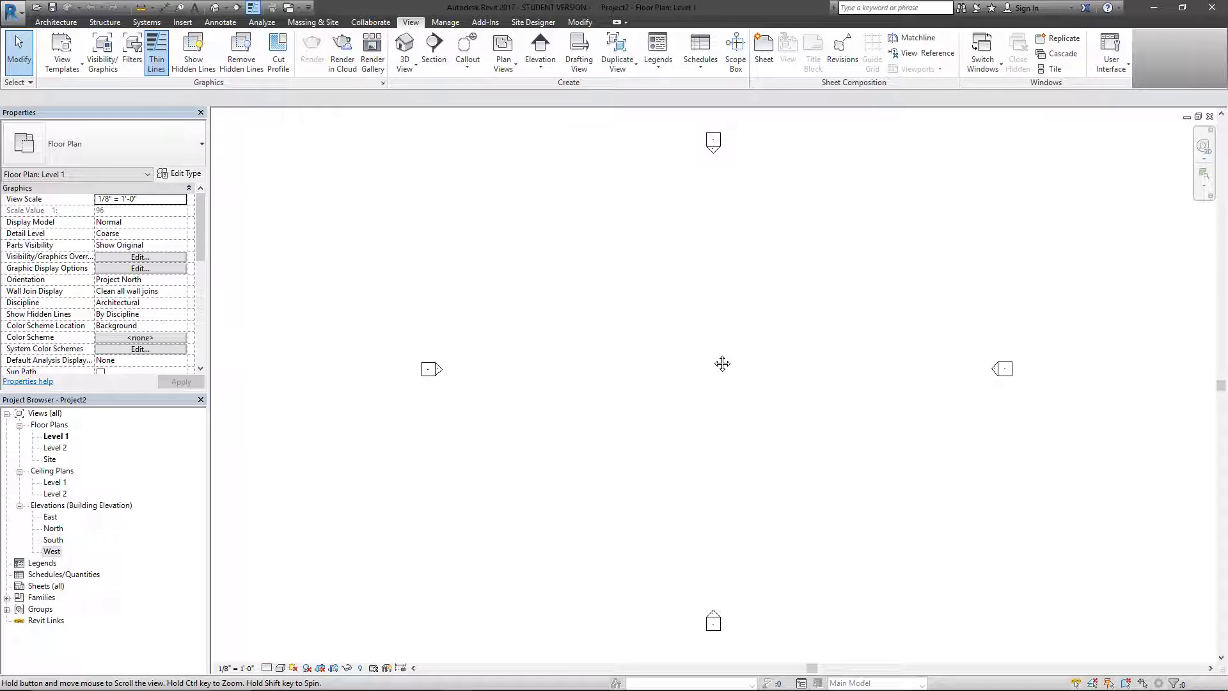
{"action": "middle_click_drag", "start_coordinate": [722, 363], "coordinate": [680, 370]}
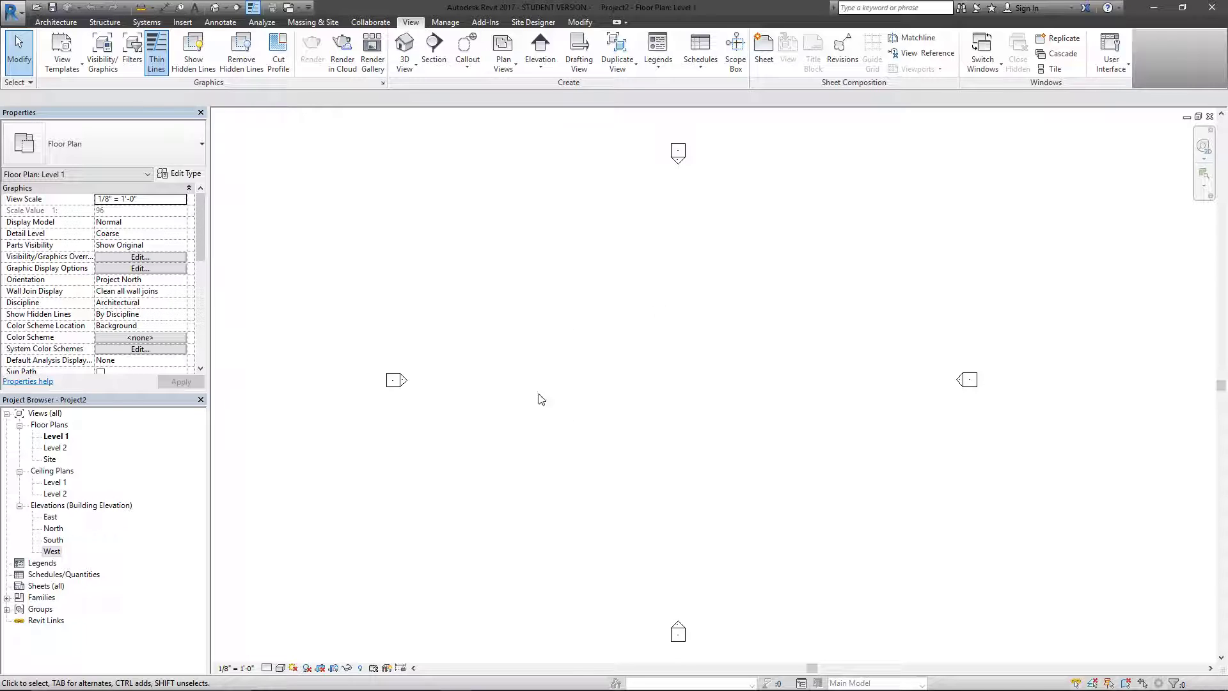
{"action": "left_click_drag", "start_coordinate": [712, 339], "coordinate": [673, 314]}
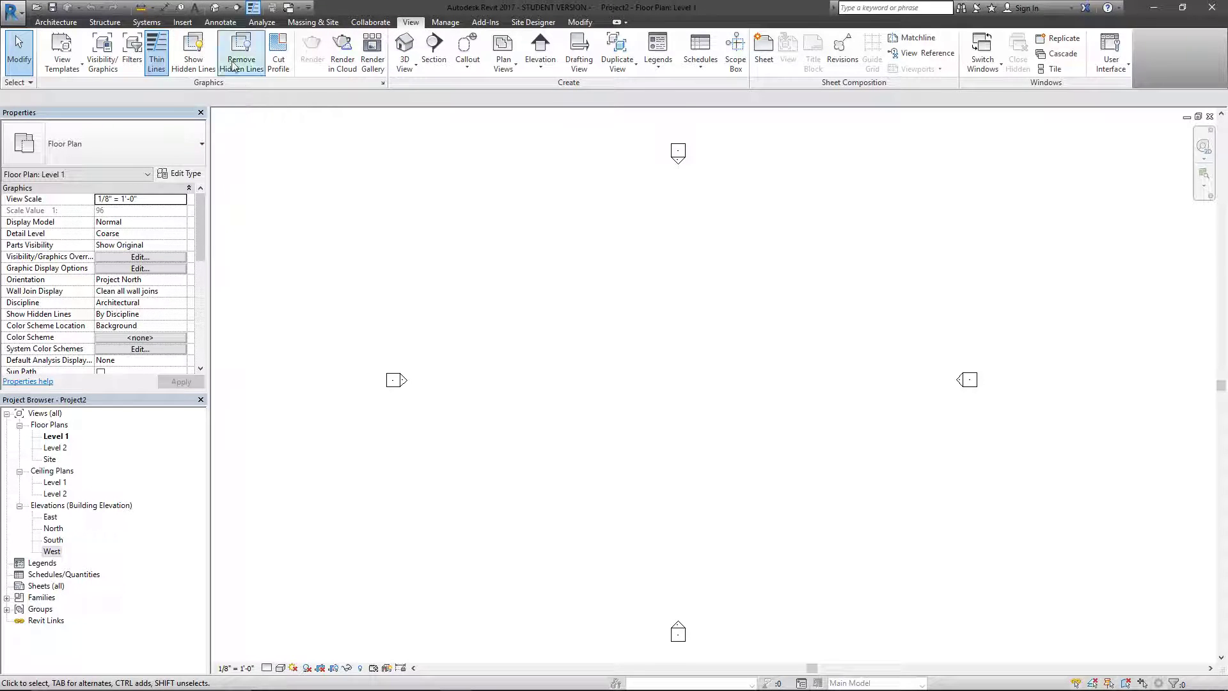
- Open the default {3D} view and turn it to the right, left and top ViewCube faces
{"action": "left_click", "coordinate": [216, 8]}
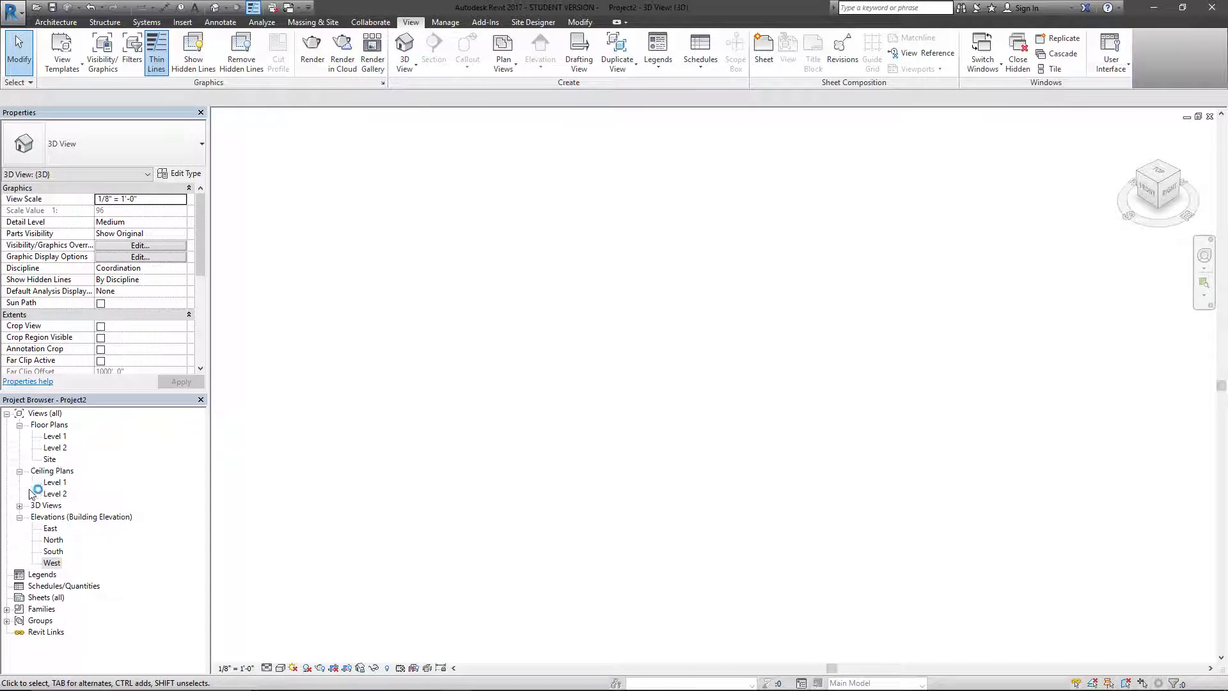
{"action": "left_click", "coordinate": [25, 510]}
{"action": "left_click", "coordinate": [22, 505]}
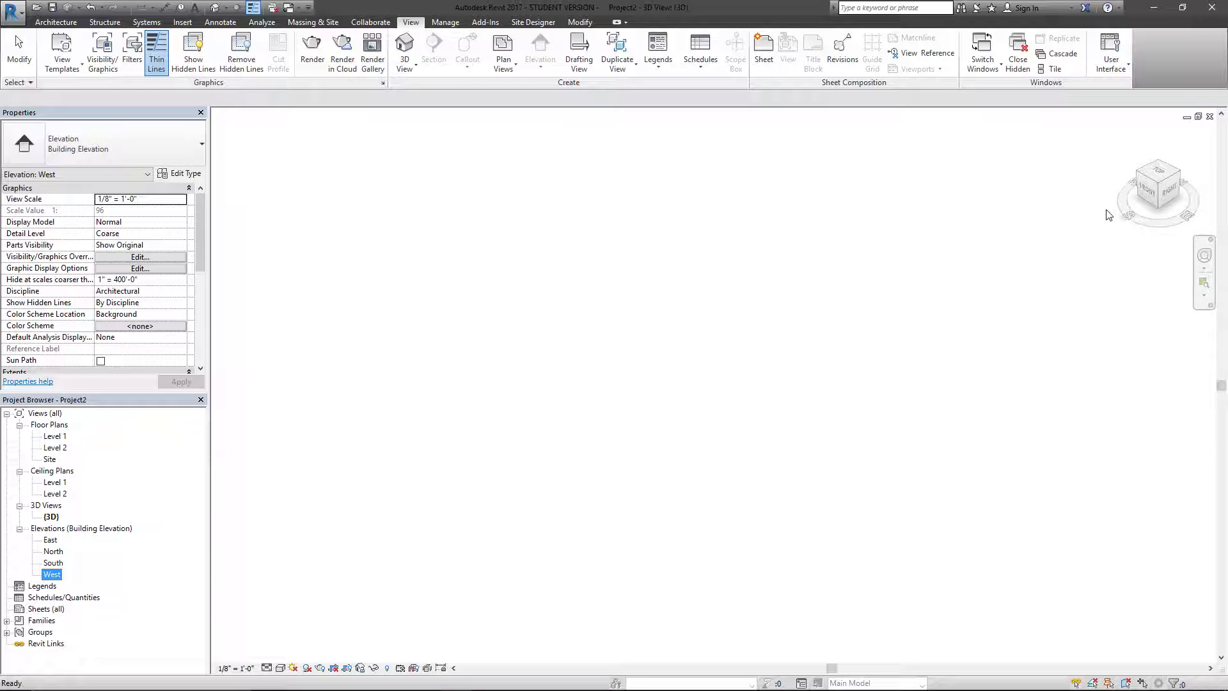
{"action": "left_click", "coordinate": [1145, 214]}
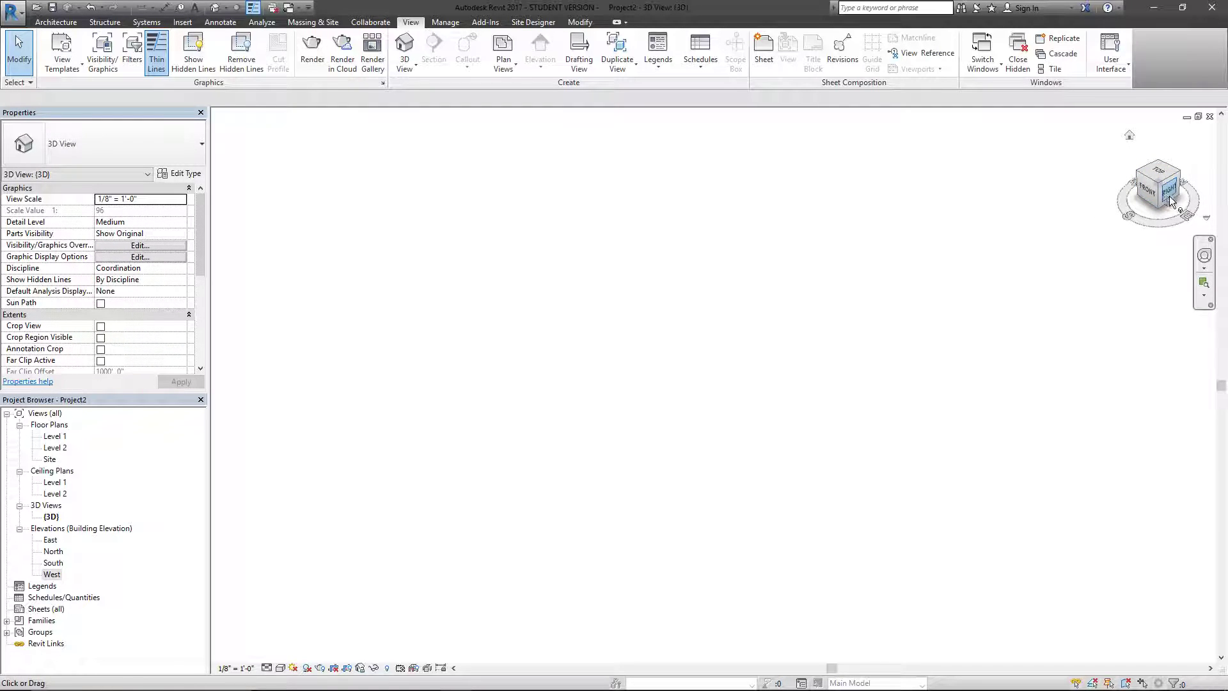
{"action": "left_click", "coordinate": [1166, 191]}
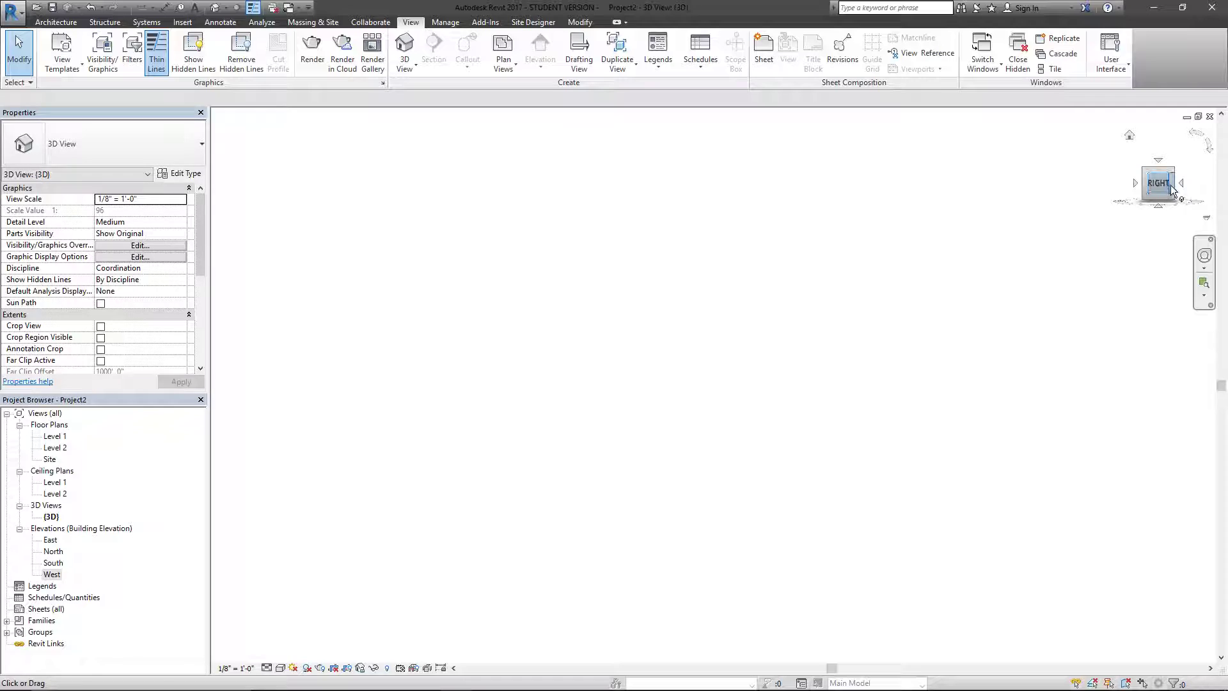
{"action": "left_click", "coordinate": [1170, 186]}
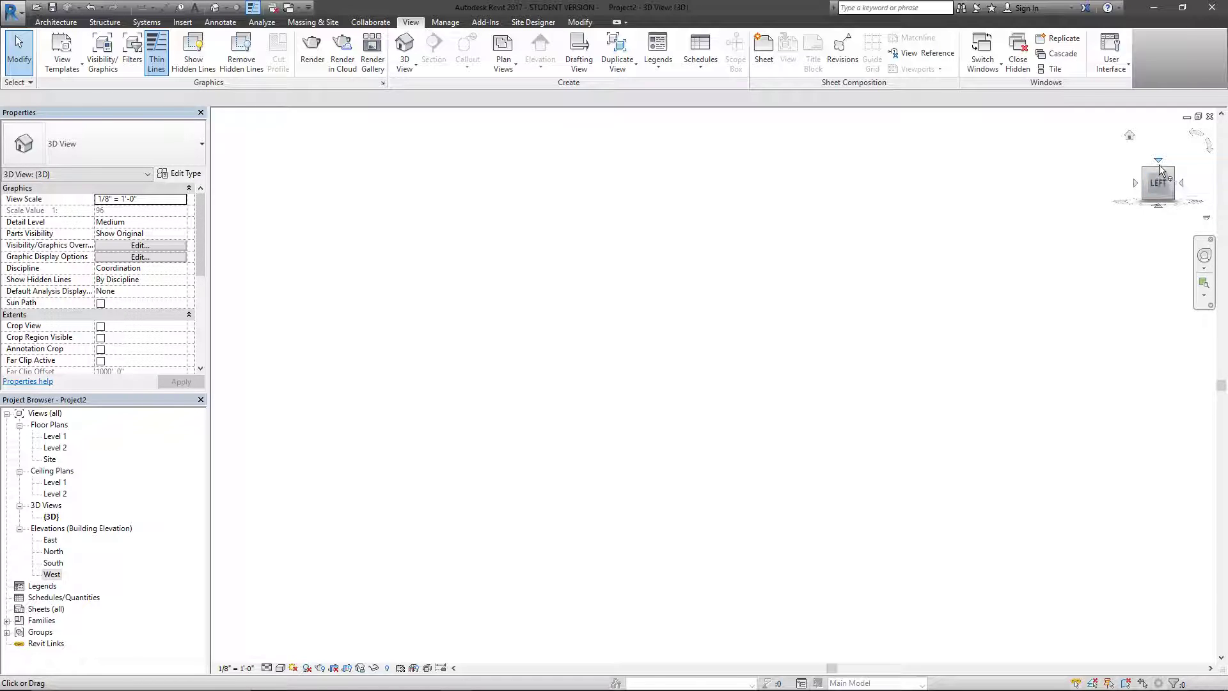
{"action": "left_click", "coordinate": [1159, 162]}
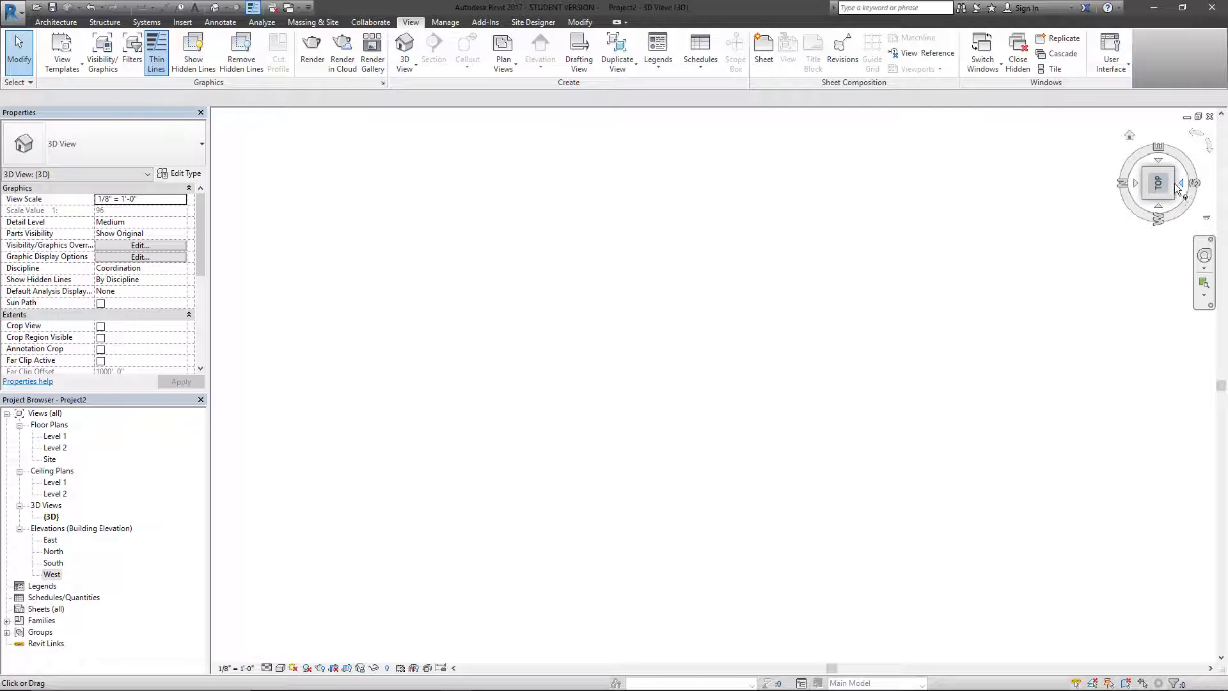
{"action": "left_click", "coordinate": [1130, 136]}
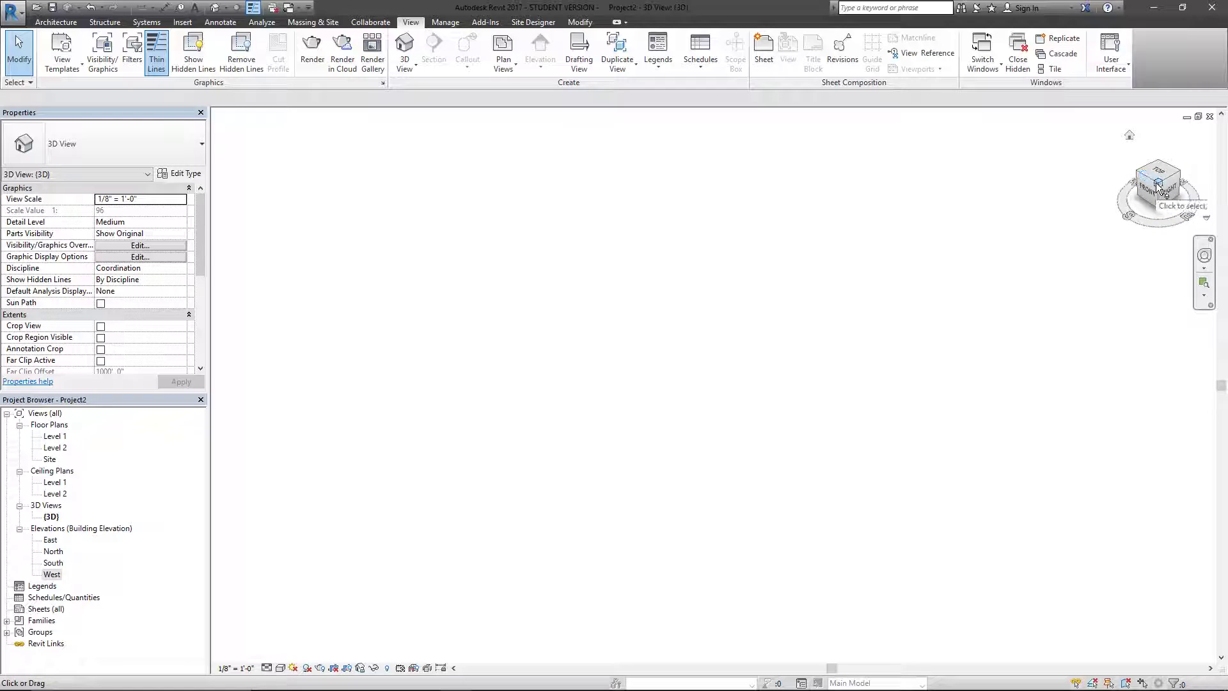
- Save the left-side orientation as the Home view via the ViewCube, then return Home
{"action": "mouse_move", "coordinate": [1158, 189]}
{"action": "left_mouse_down"}
{"action": "mouse_move", "coordinate": [1119, 193]}
{"action": "mouse_move", "coordinate": [1155, 190]}
{"action": "left_mouse_up"}
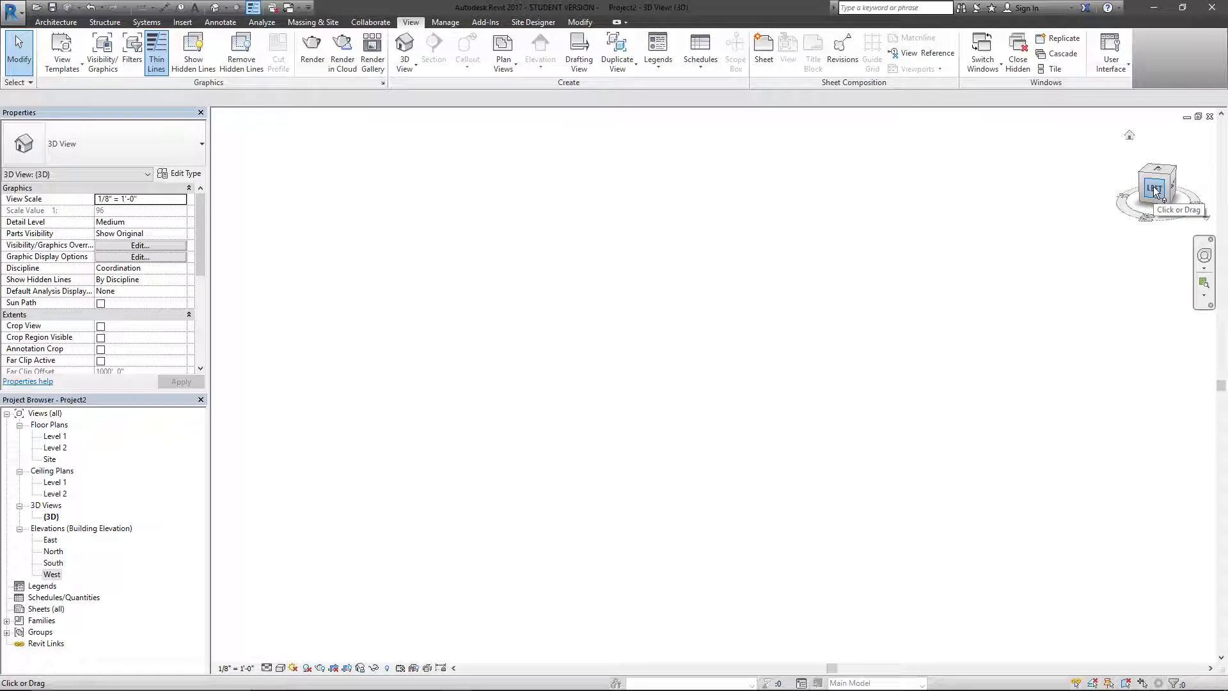
{"action": "right_click", "coordinate": [1156, 189]}
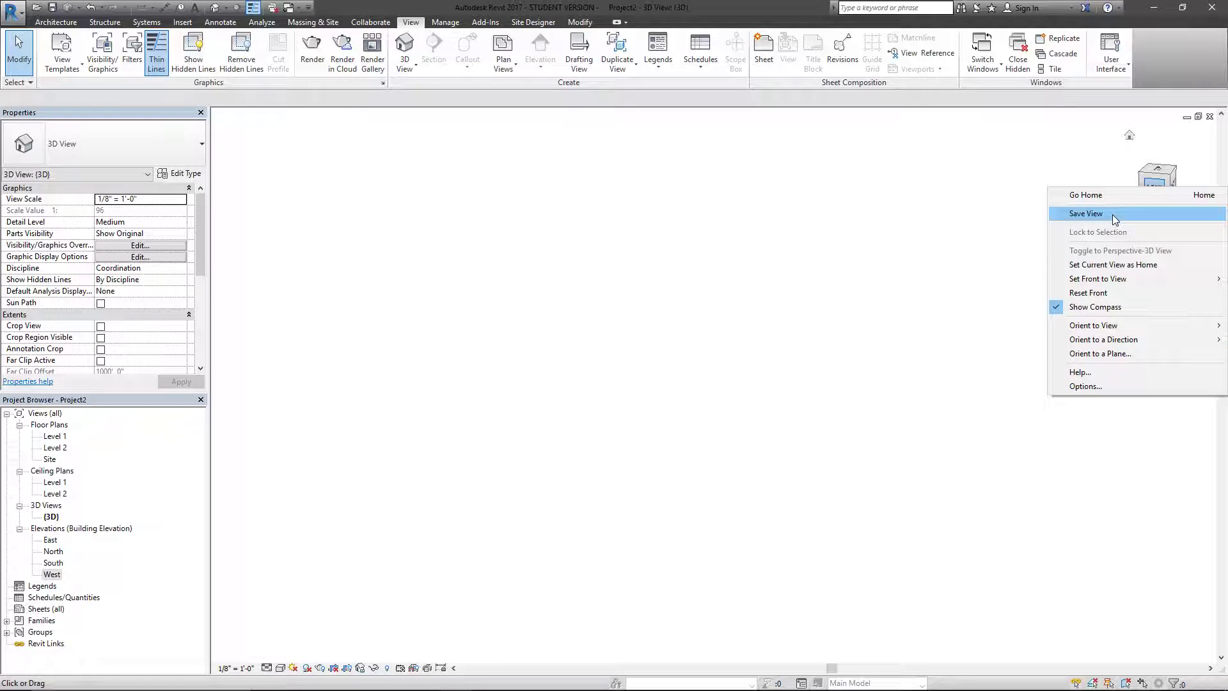
{"action": "left_click", "coordinate": [1124, 264]}
{"action": "right_click", "coordinate": [1152, 195]}
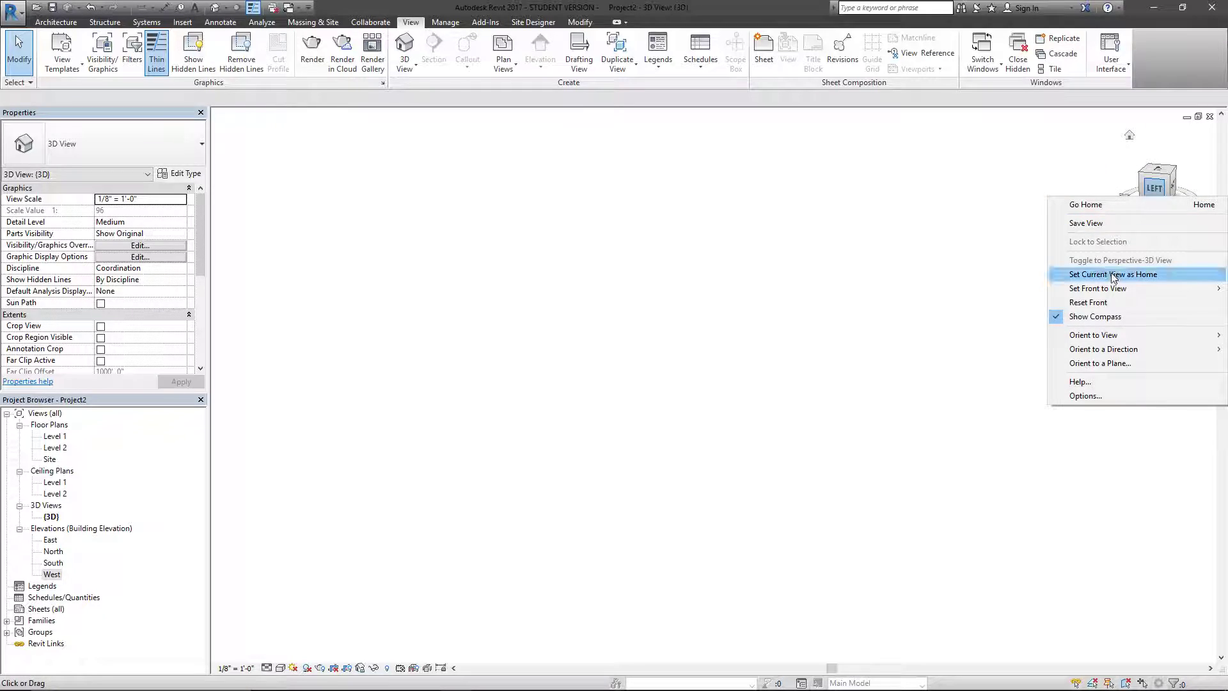
{"action": "left_click", "coordinate": [1113, 275]}
{"action": "mouse_move", "coordinate": [1159, 189]}
{"action": "left_mouse_down"}
{"action": "mouse_move", "coordinate": [1081, 191]}
{"action": "mouse_move", "coordinate": [1088, 211]}
{"action": "mouse_move", "coordinate": [1154, 213]}
{"action": "left_mouse_up"}
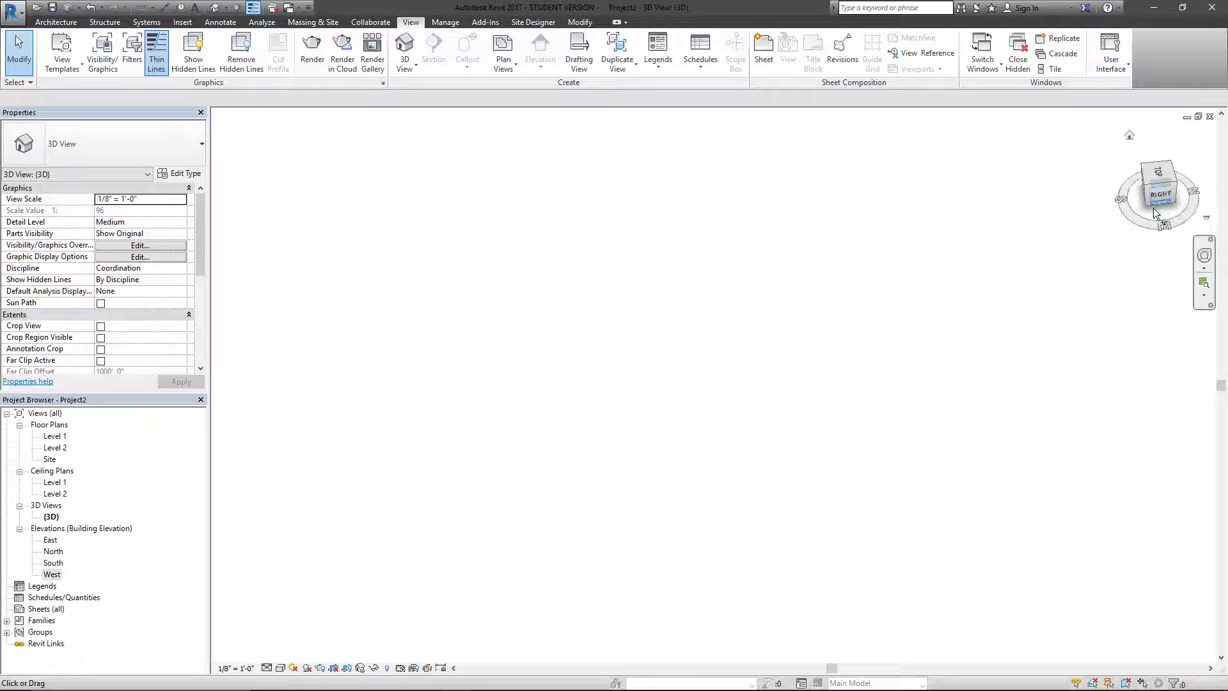
{"action": "left_click", "coordinate": [1129, 137]}
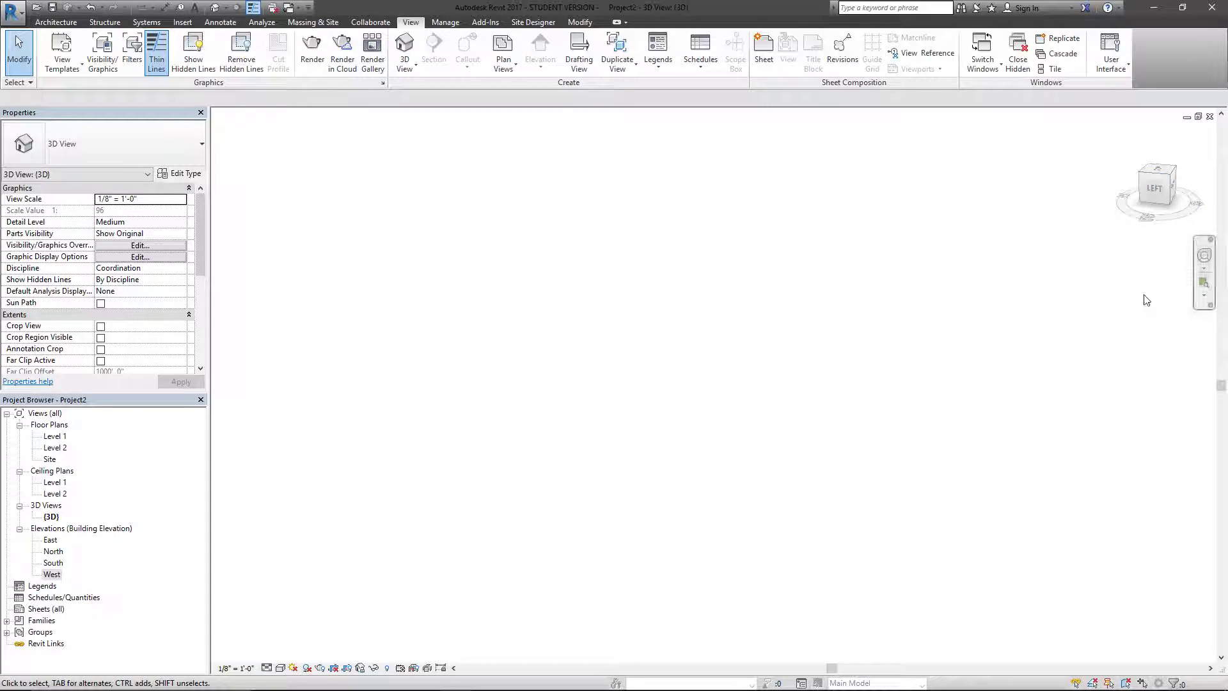
- Try the Full Navigation Wheel, then pan and orbit the empty {3D} view
{"action": "left_click", "coordinate": [1206, 270]}
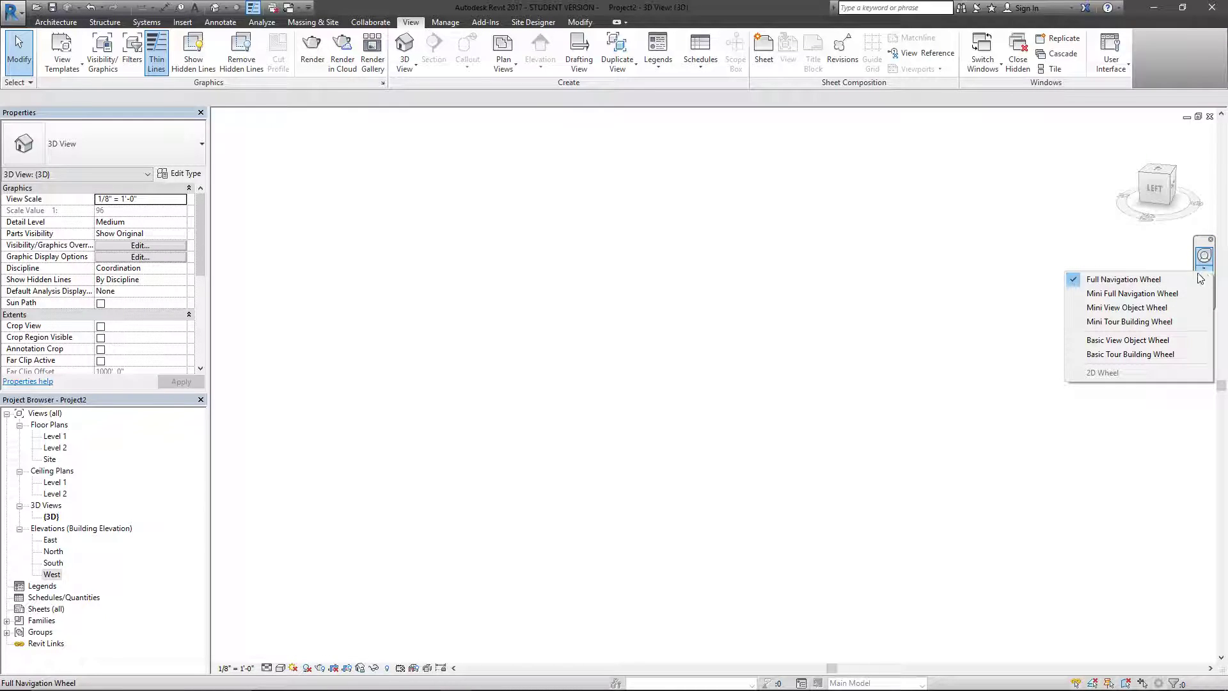
{"action": "left_click", "coordinate": [1193, 280]}
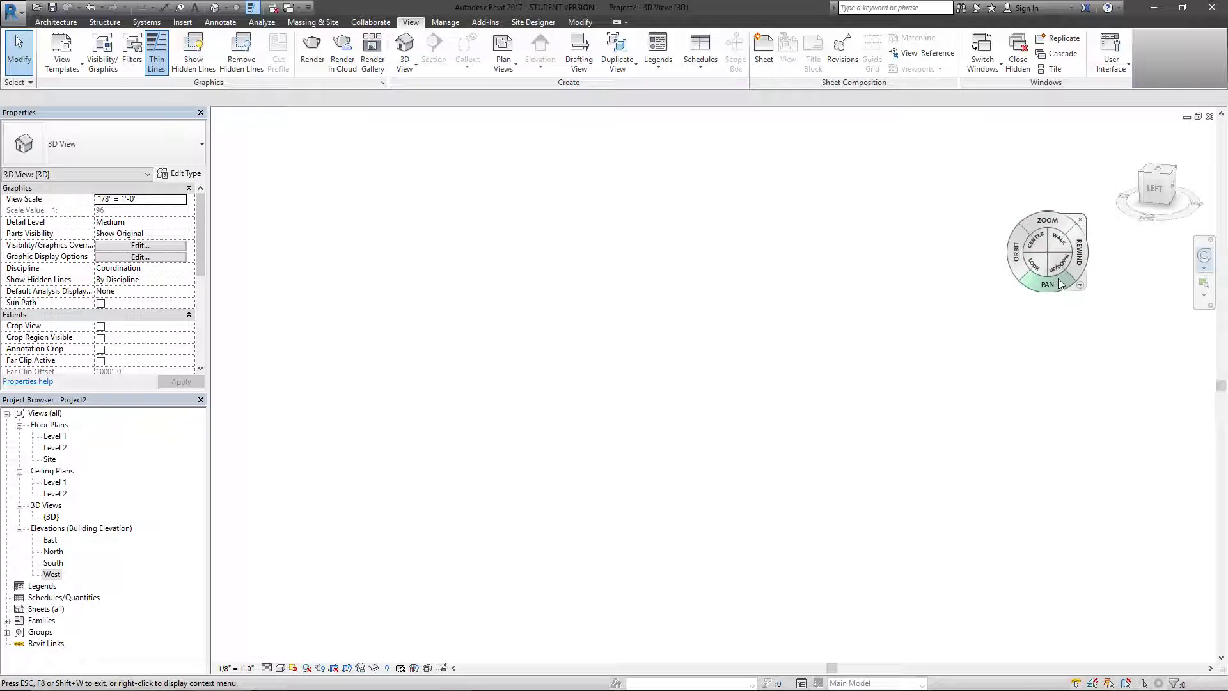
{"action": "left_click", "coordinate": [1080, 220]}
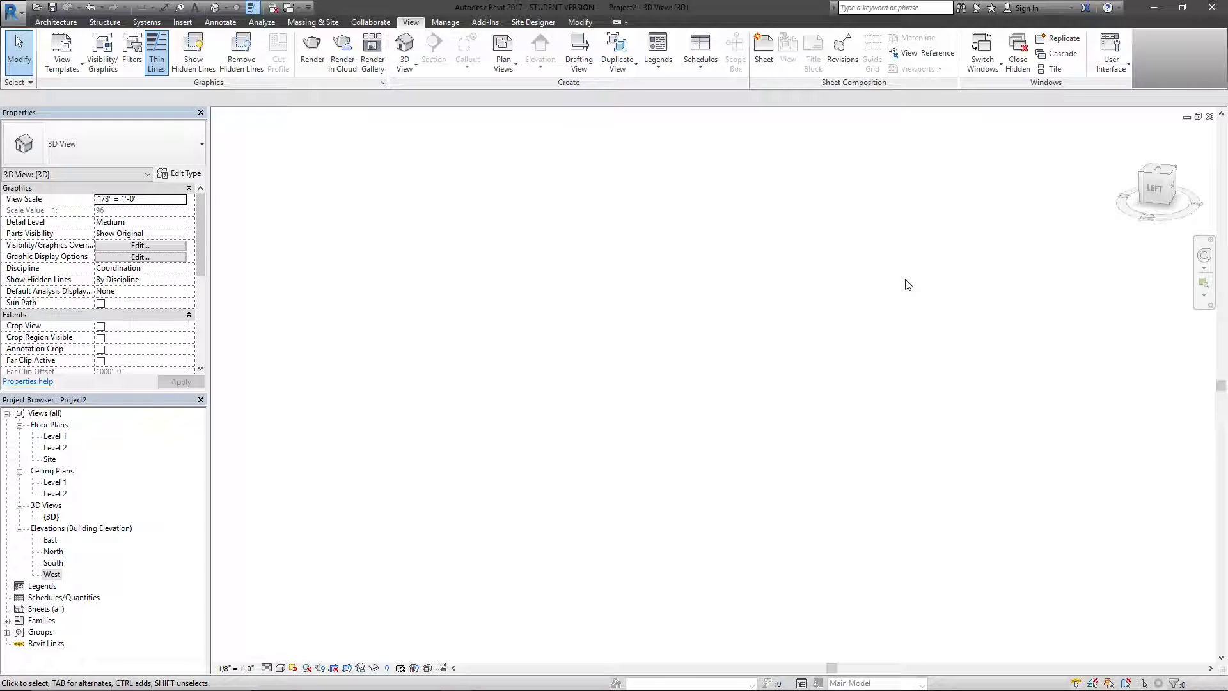
{"action": "middle_click_drag", "start_coordinate": [704, 329], "coordinate": [694, 326]}
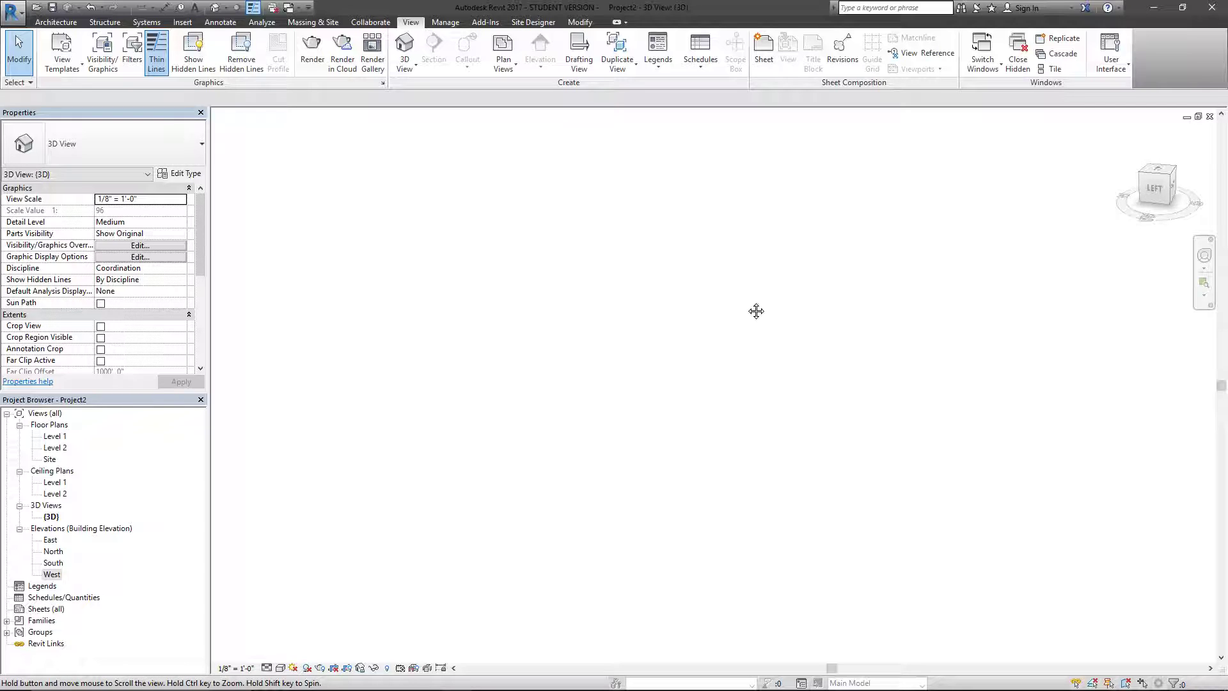
{"action": "middle_click_drag", "start_coordinate": [705, 381], "coordinate": [722, 370]}
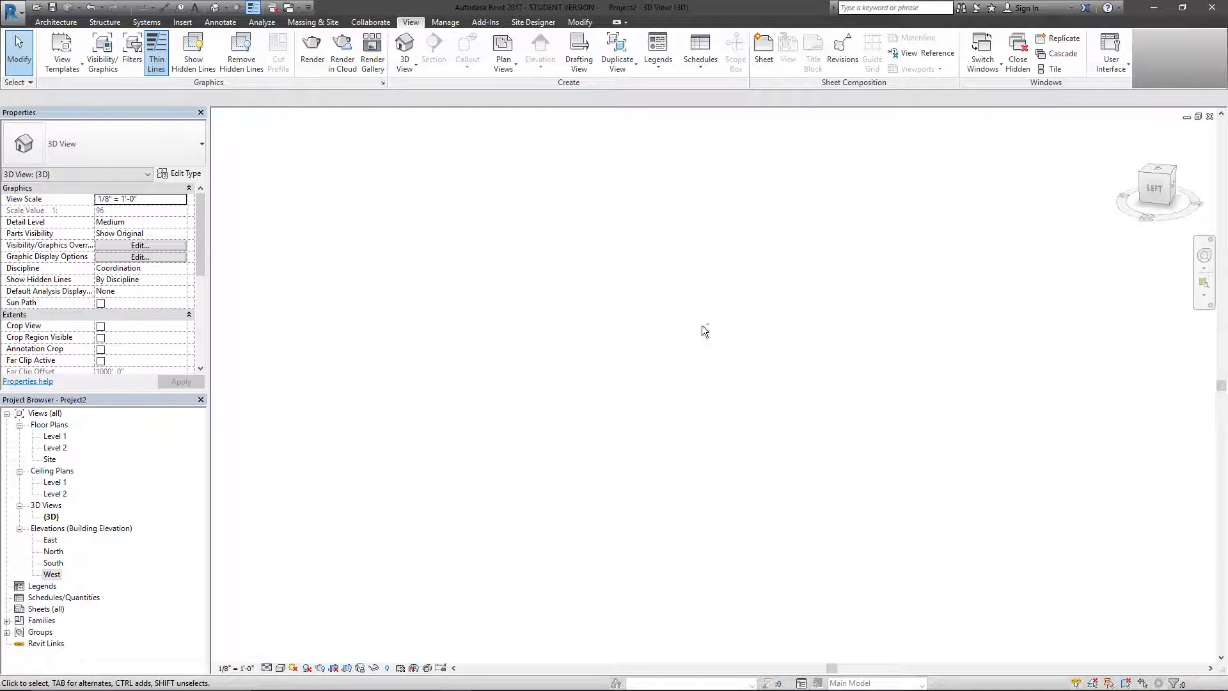
{"action": "middle_click_drag", "start_coordinate": [756, 308], "coordinate": [633, 348], "text": "shift"}
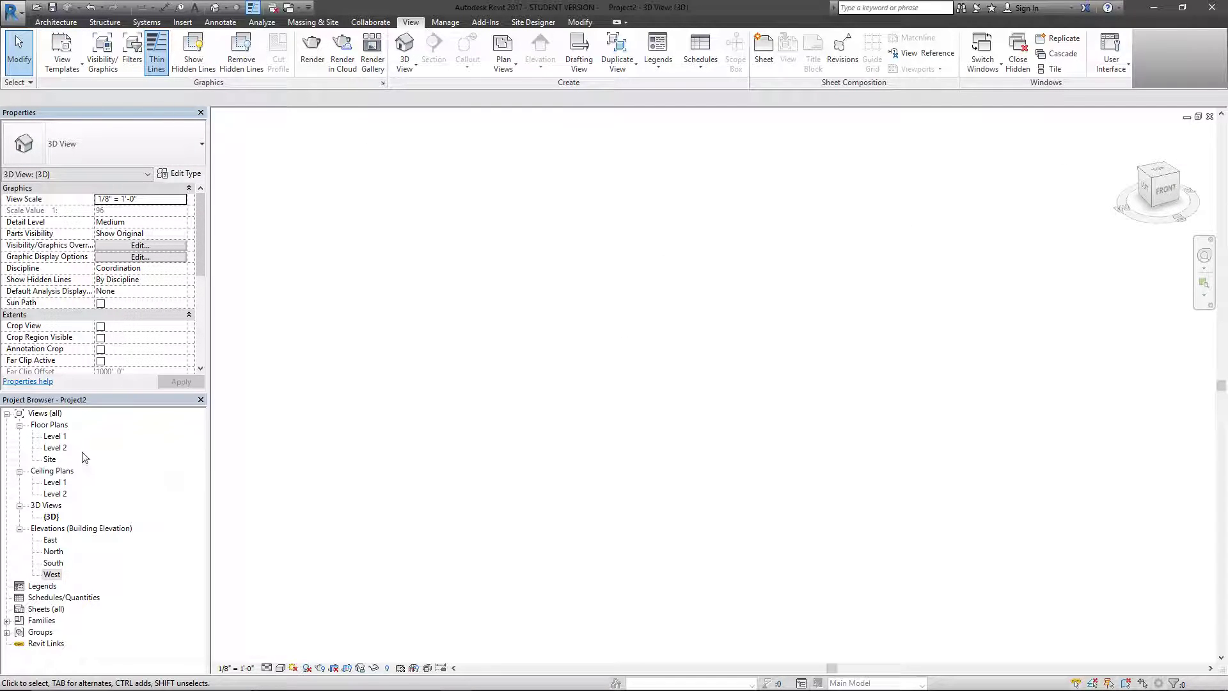
- Chain four Generic - 8" walls into a closed rectangle on Level 1, then open {3D}
{"action": "double_click", "coordinate": [56, 437]}
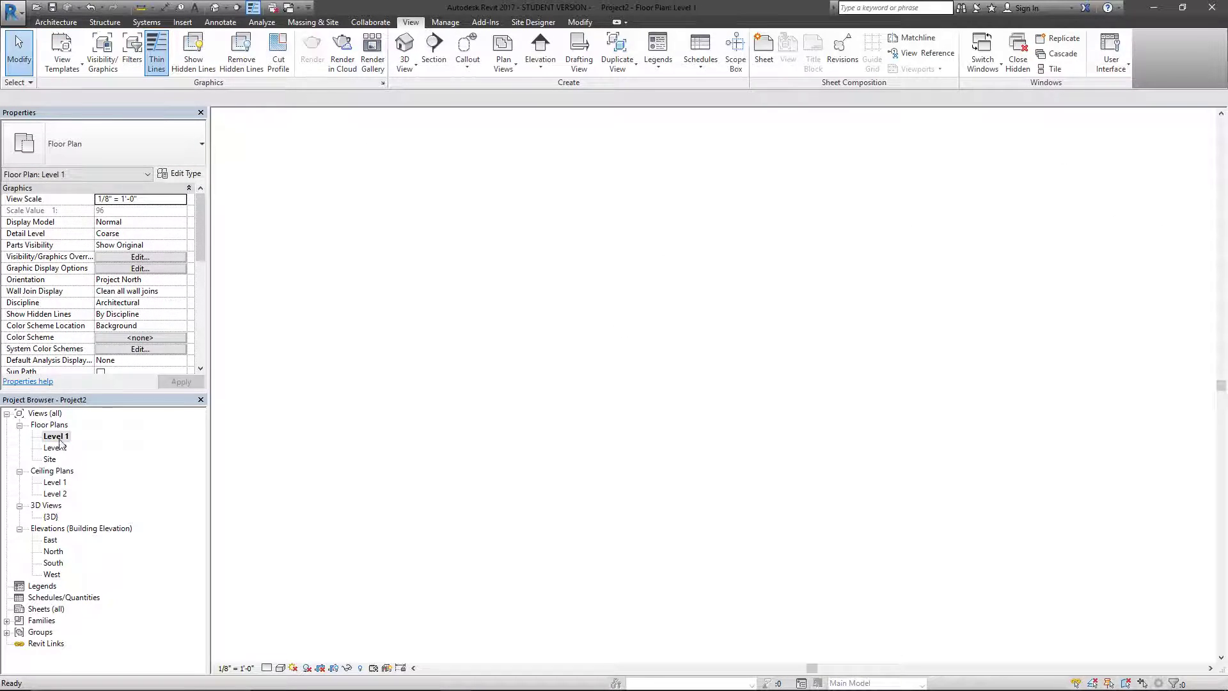
{"action": "left_click", "coordinate": [67, 24]}
{"action": "left_click", "coordinate": [52, 48]}
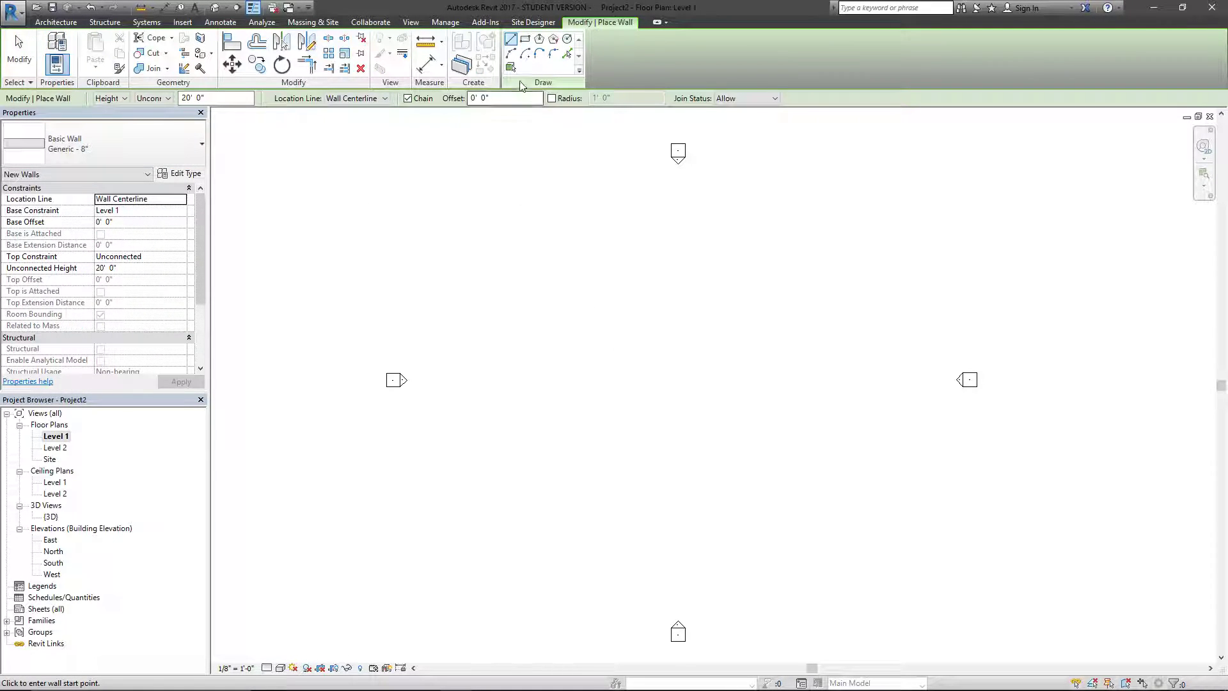
{"action": "left_click", "coordinate": [593, 324]}
{"action": "left_click", "coordinate": [593, 422]}
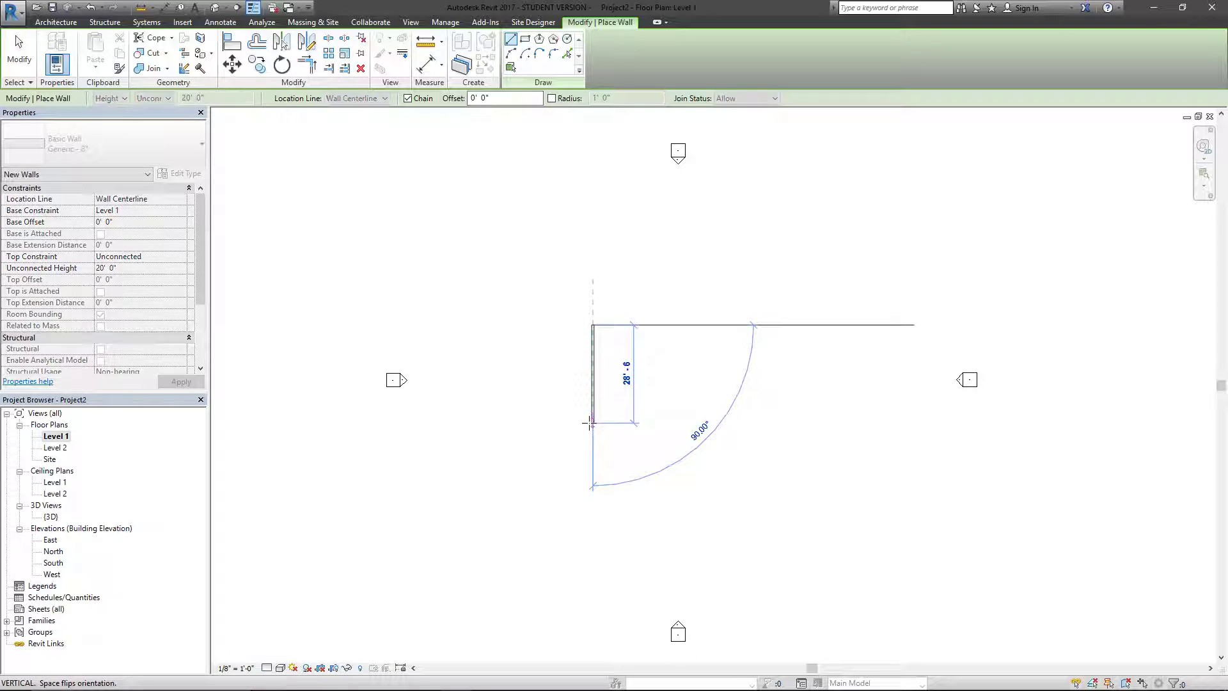
{"action": "left_click", "coordinate": [717, 422]}
{"action": "left_click", "coordinate": [717, 324]}
{"action": "left_click", "coordinate": [594, 325]}
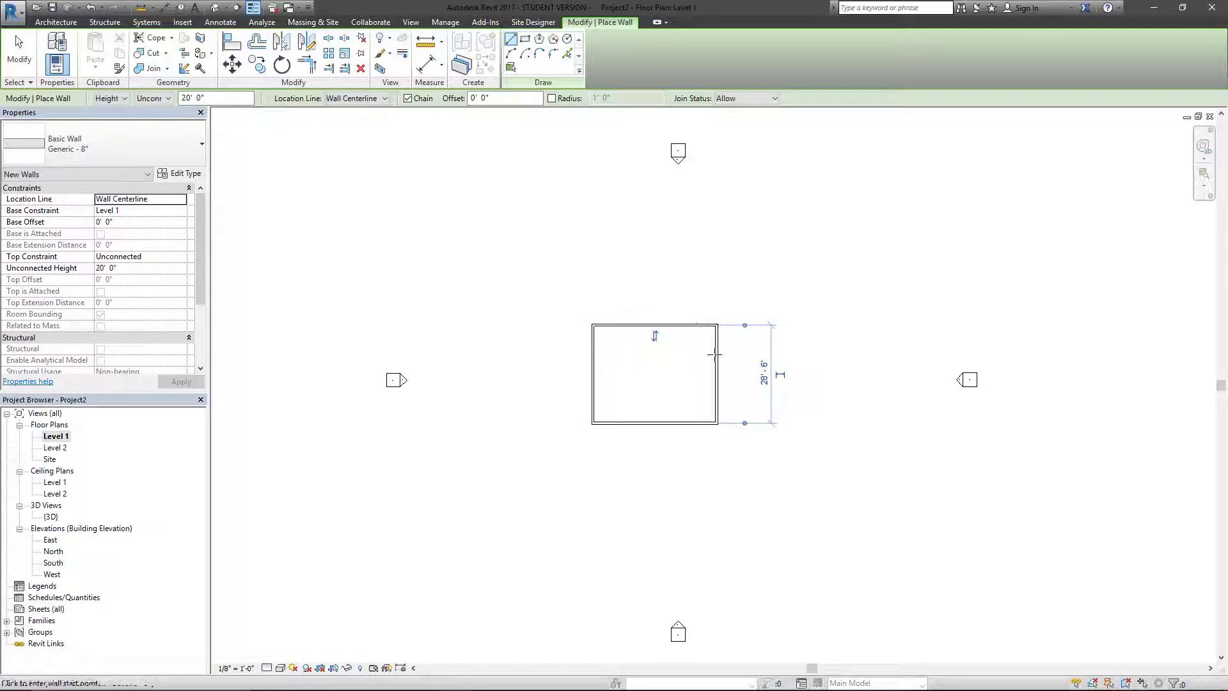
{"action": "double_click", "coordinate": [51, 516]}
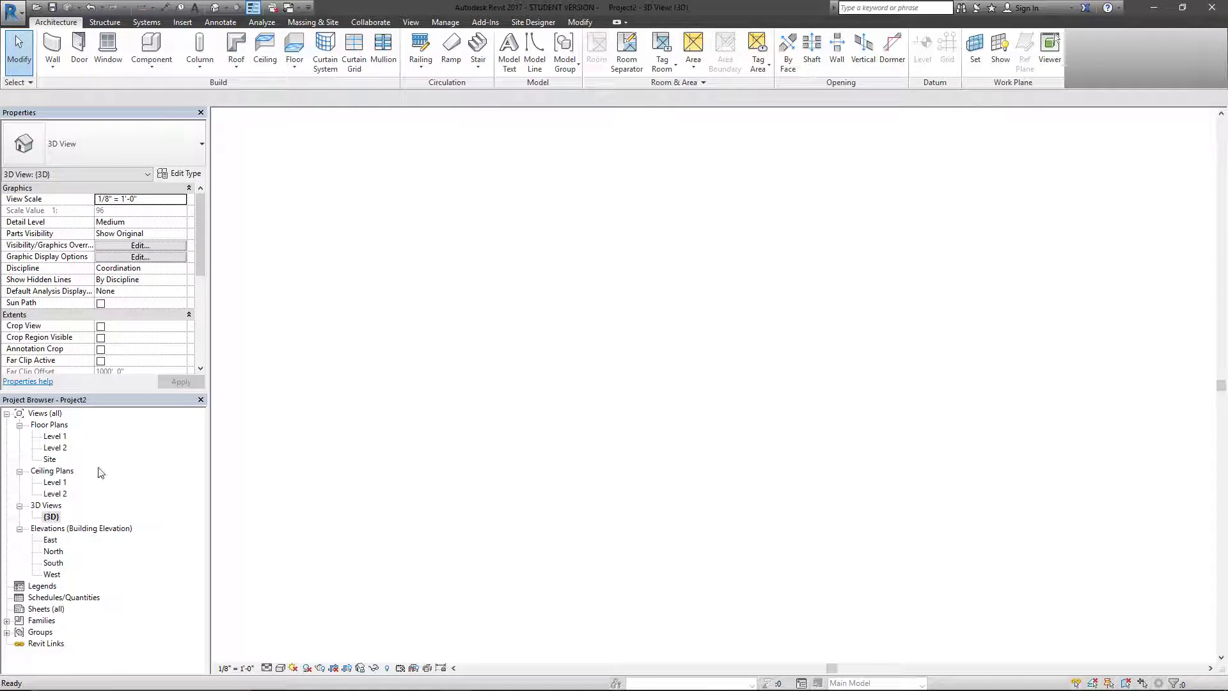
- Pan across the walls, zoom to fit the whole box and orbit slightly around it
{"action": "scroll", "coordinate": [972, 451], "scroll_direction": "down", "scroll_amount": 1}
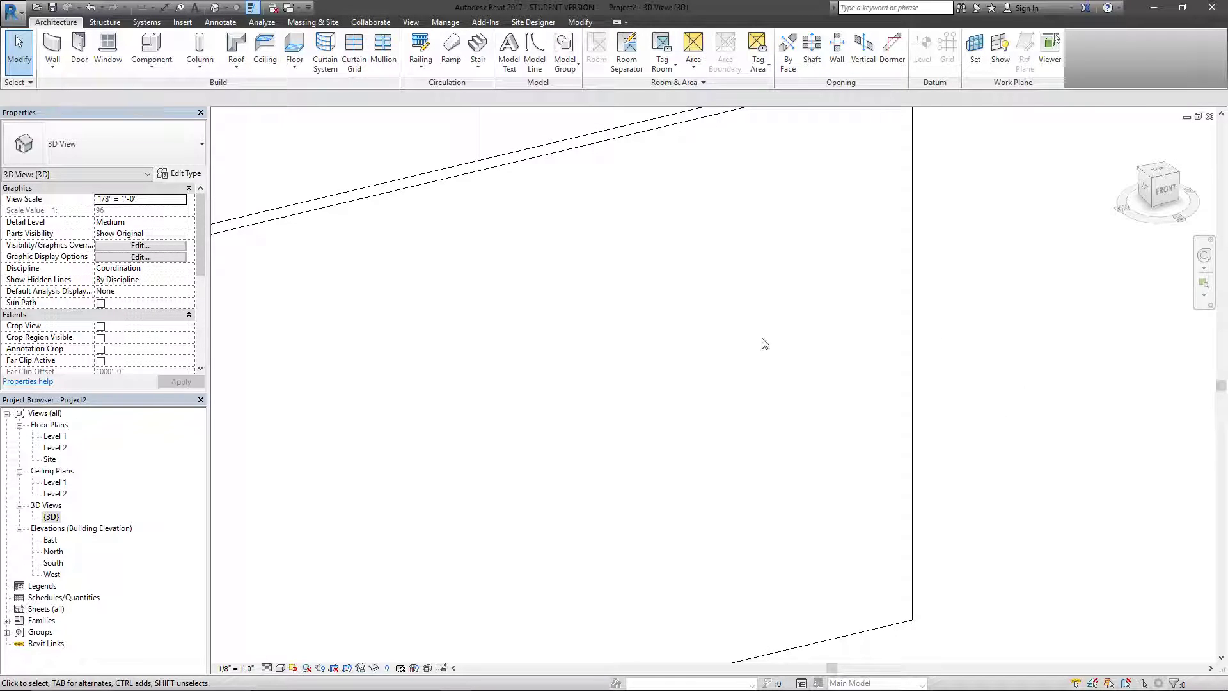
{"action": "middle_click_drag", "start_coordinate": [961, 577], "coordinate": [834, 497]}
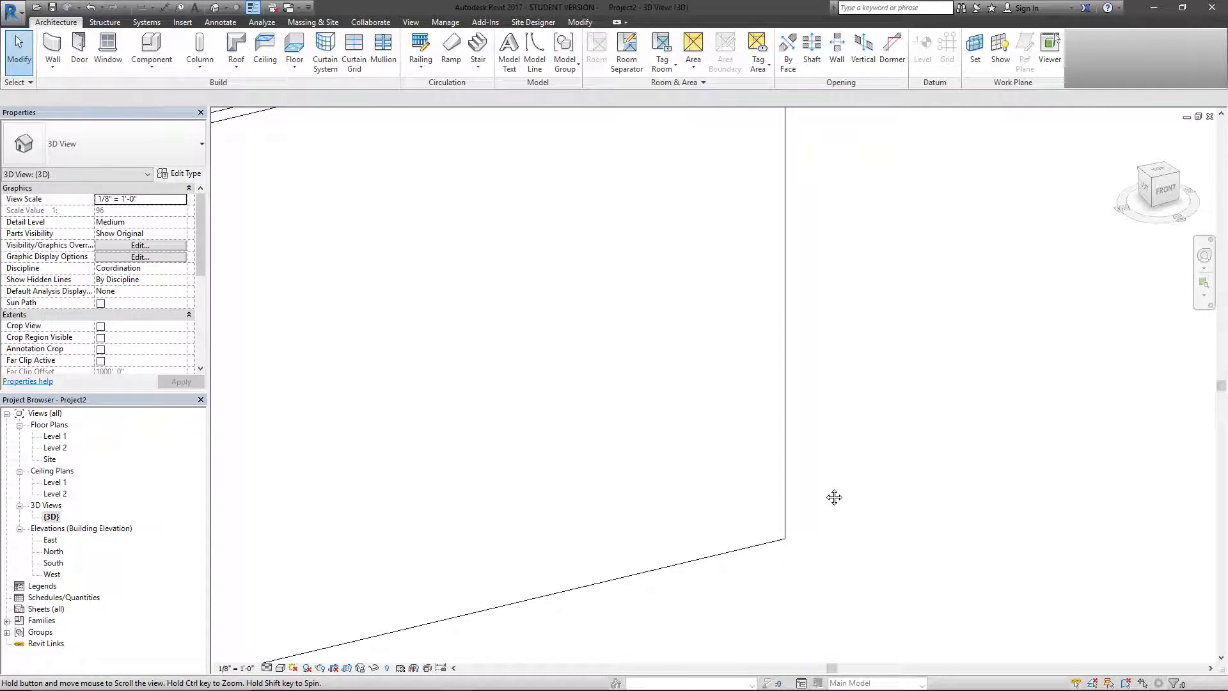
{"action": "key", "text": "z"}
{"action": "key", "text": "f"}
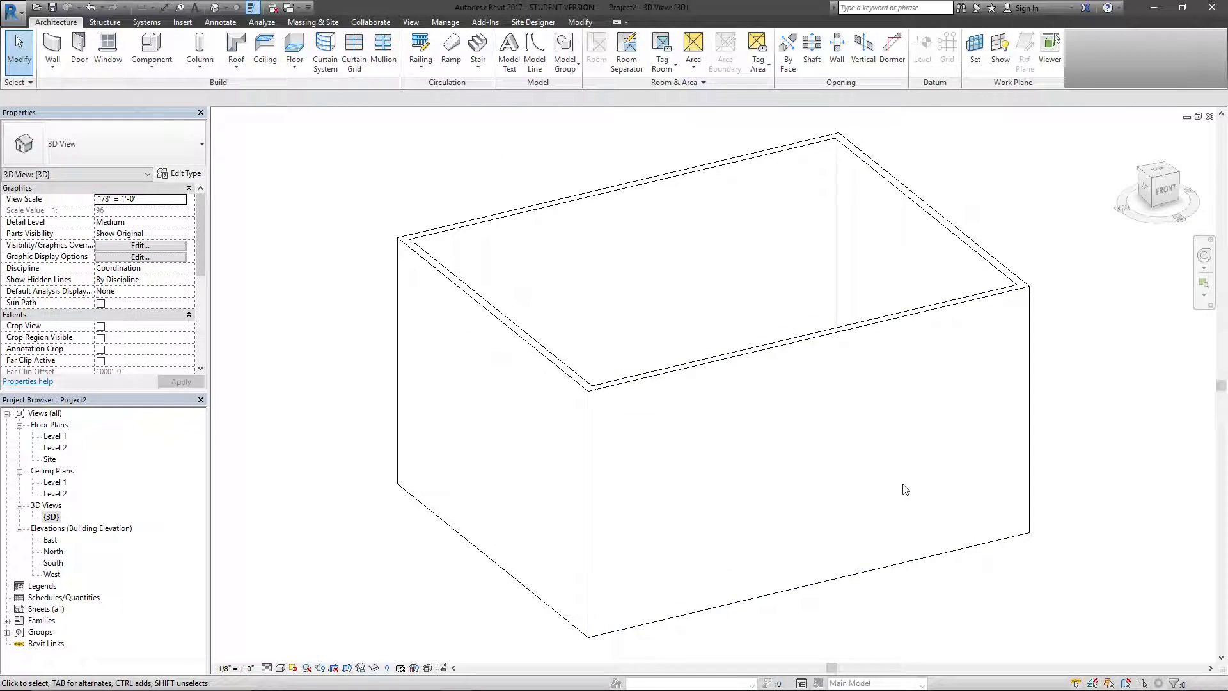
{"action": "middle_click_drag", "start_coordinate": [1138, 312], "coordinate": [843, 404], "text": "shift"}
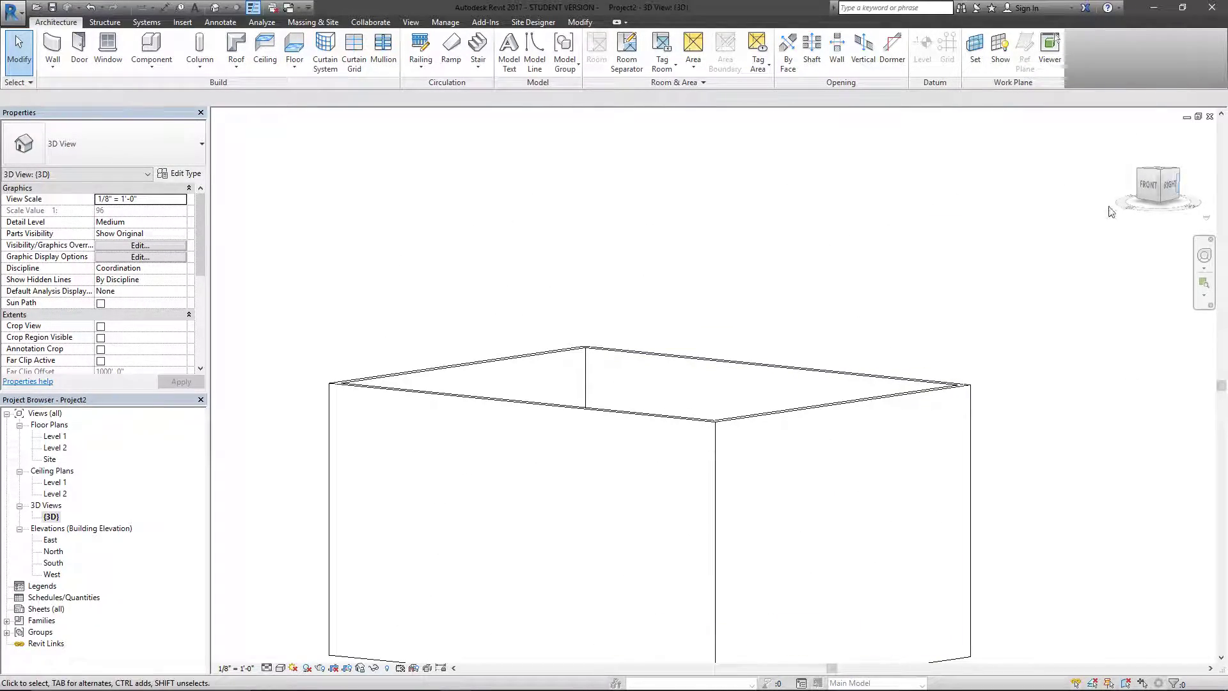
- Return the 3D view to its Home orientation and zoom to fit the four-walled box
{"action": "left_click", "coordinate": [1129, 137]}
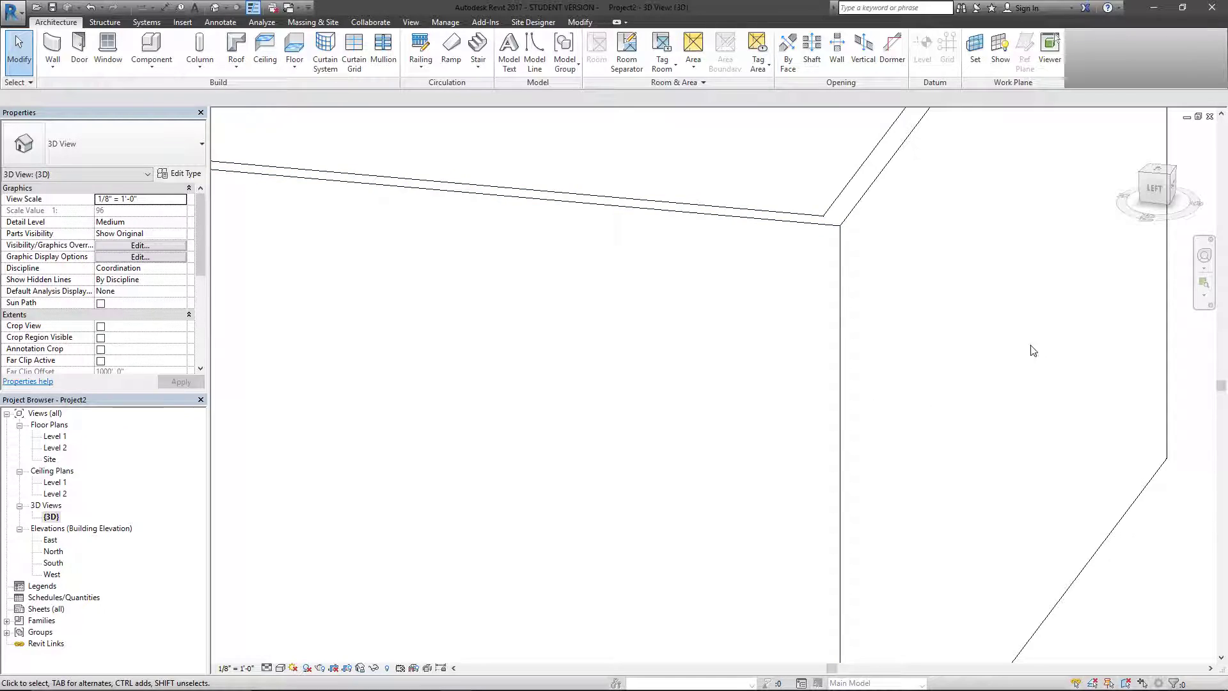
{"action": "key", "text": "z"}
{"action": "key", "text": "f"}
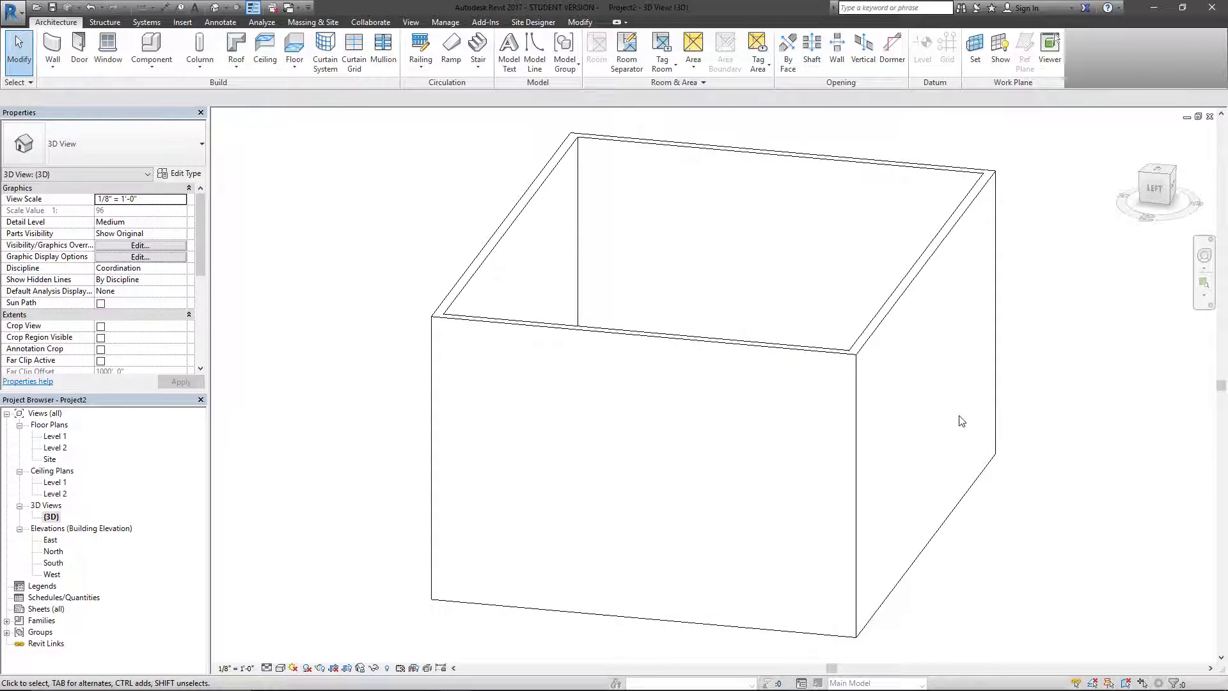
{"action": "scroll", "coordinate": [972, 419], "scroll_direction": "down", "scroll_amount": 2}
{"action": "scroll", "coordinate": [939, 398], "scroll_direction": "down", "scroll_amount": 2}
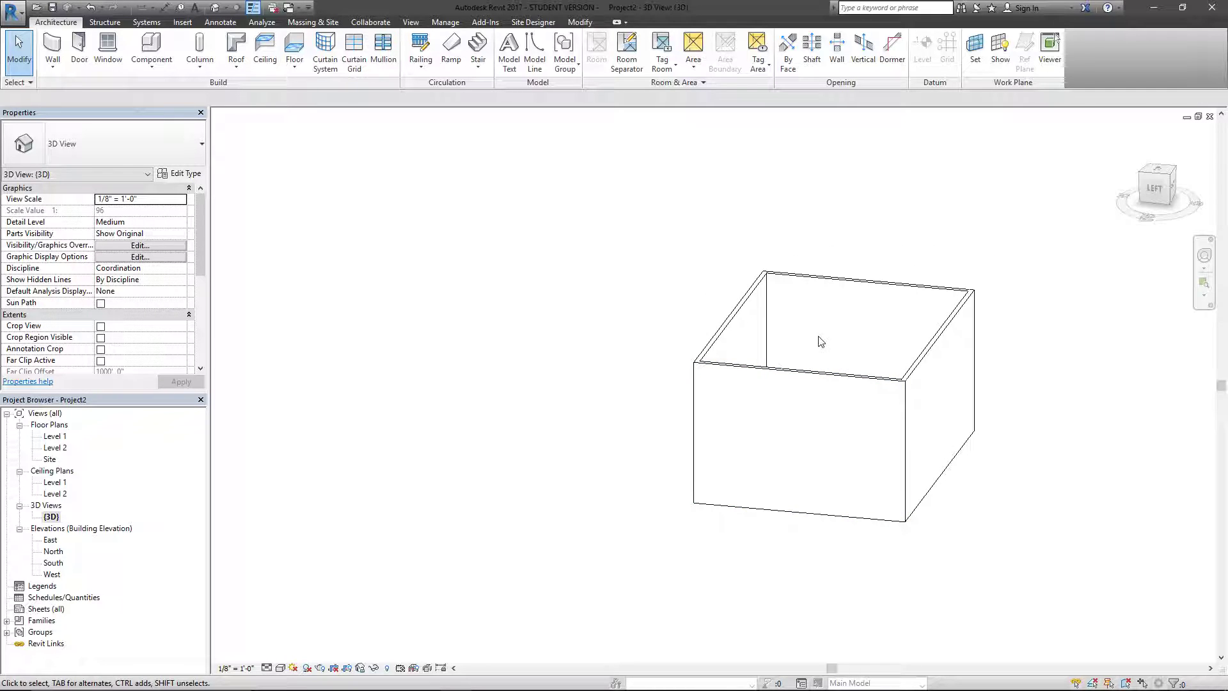
{"action": "scroll", "coordinate": [666, 438], "scroll_direction": "down", "scroll_amount": 1}
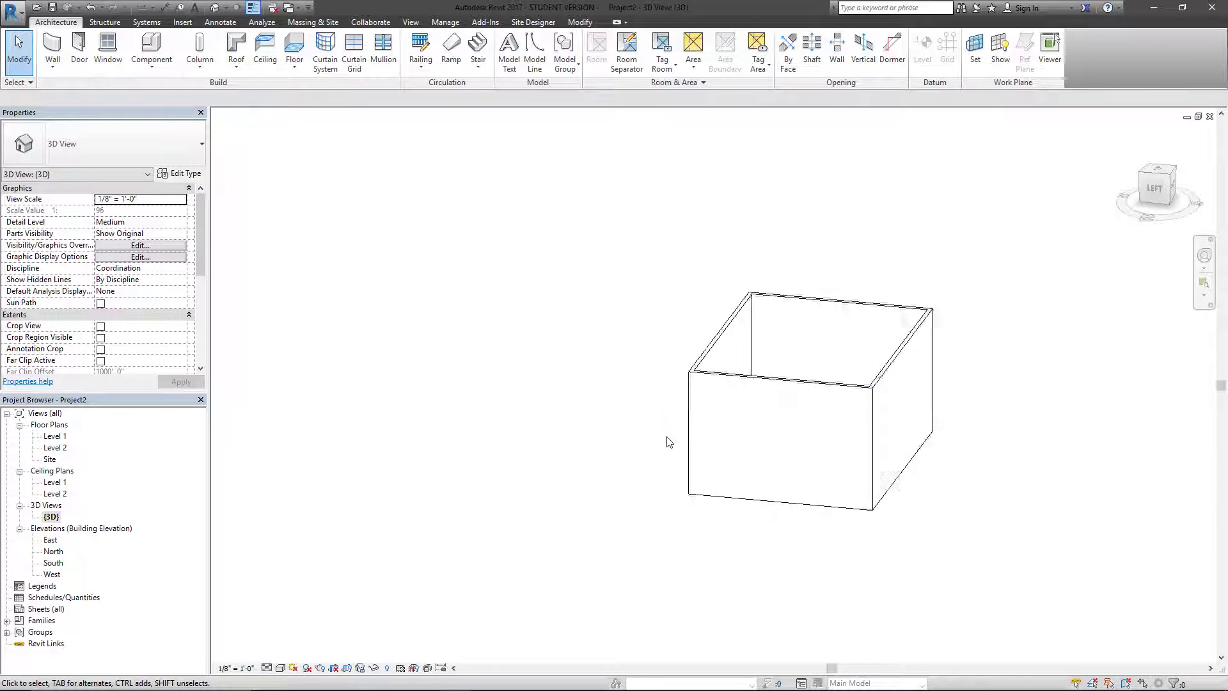
- Drag the left end wall far outward to lengthen the box, then deselect it
{"action": "left_click", "coordinate": [730, 366]}
{"action": "scroll", "coordinate": [823, 422], "scroll_direction": "down", "scroll_amount": 1}
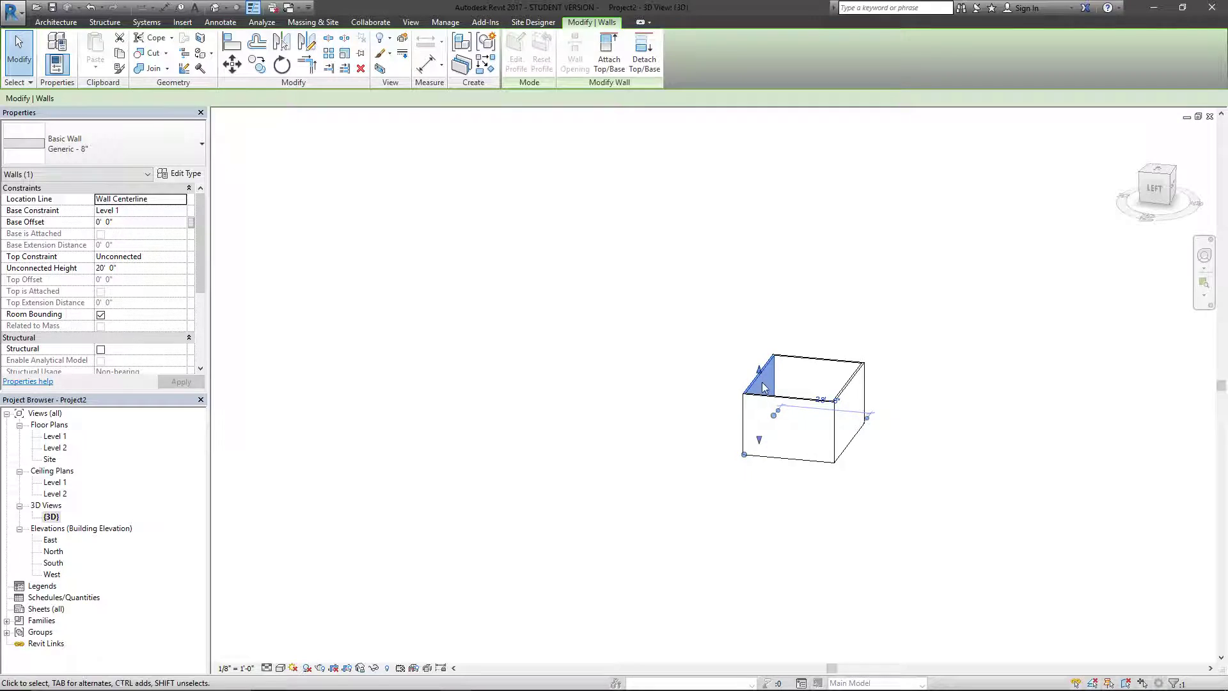
{"action": "left_click_drag", "start_coordinate": [736, 382], "coordinate": [211, 243]}
{"action": "left_click", "coordinate": [848, 515]}
- Orbit to a higher view of the long box and select the end wall to check its 223'-0" length
{"action": "scroll", "coordinate": [812, 335], "scroll_direction": "up", "scroll_amount": 1}
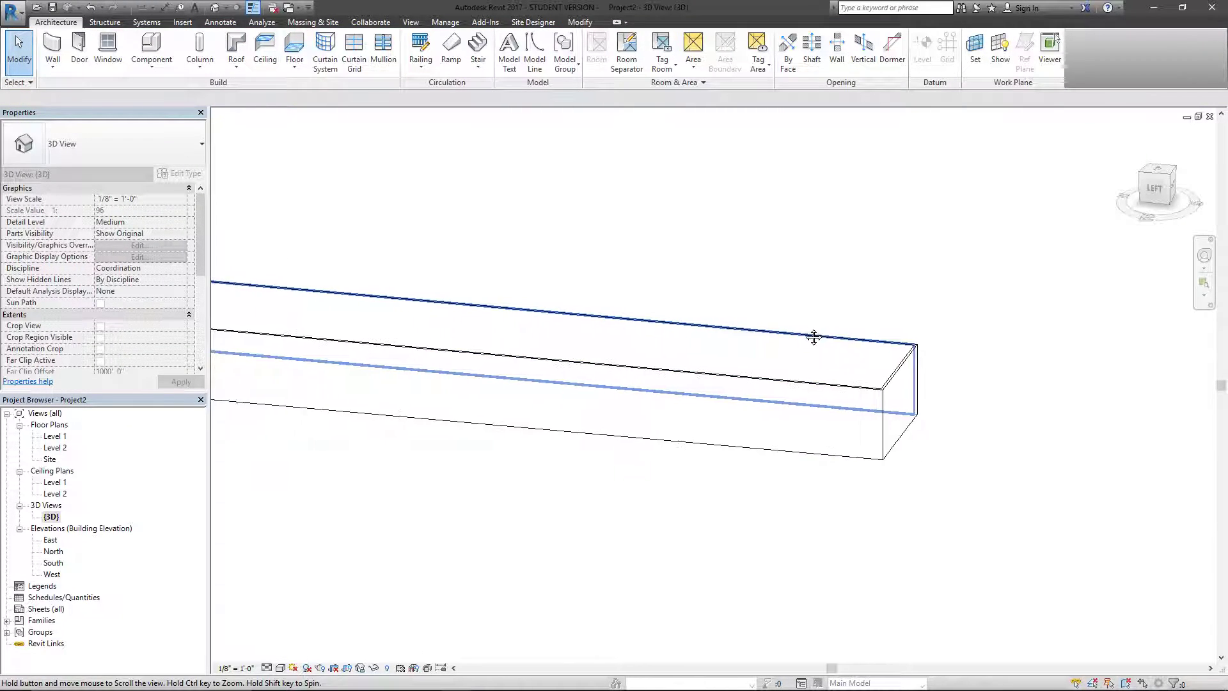
{"action": "middle_click_drag", "start_coordinate": [1026, 480], "coordinate": [913, 386], "text": "shift"}
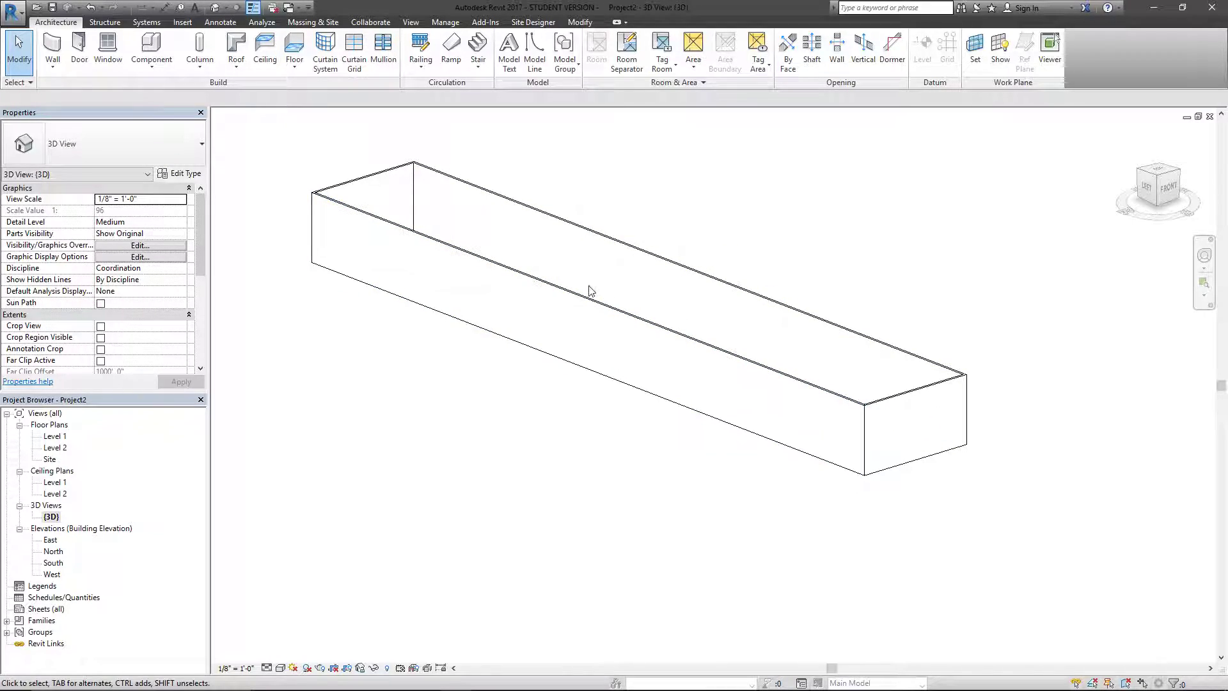
{"action": "middle_click_drag", "start_coordinate": [702, 445], "coordinate": [697, 493], "text": "shift"}
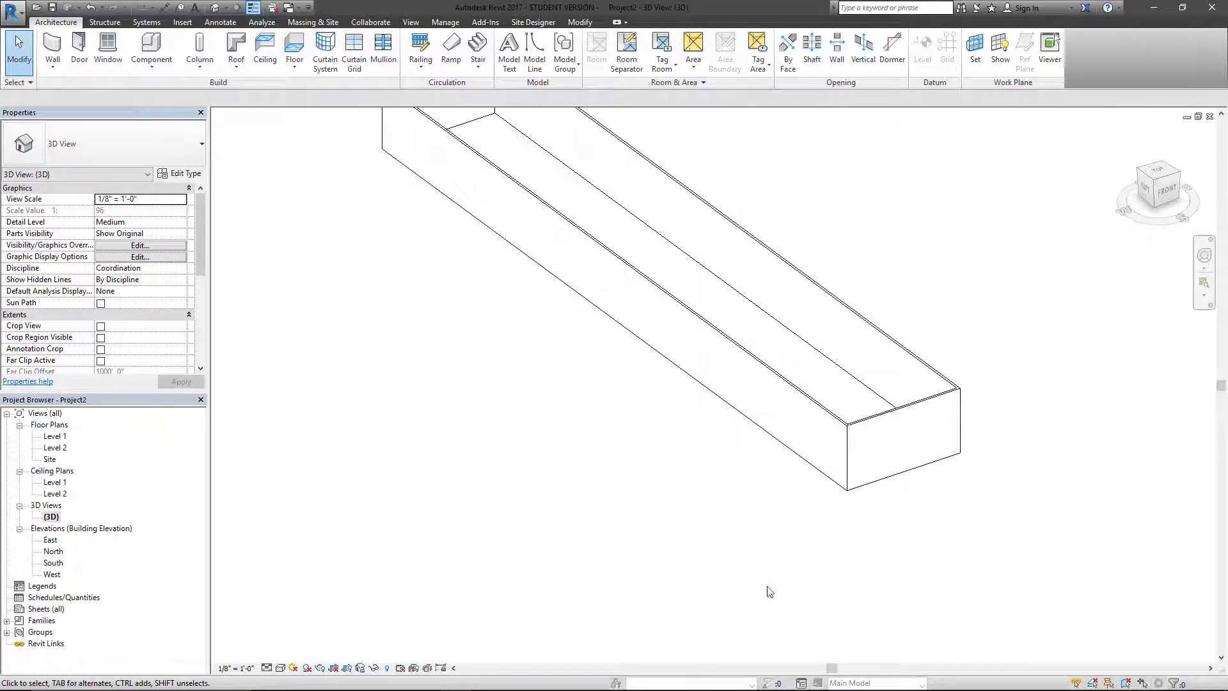
{"action": "left_click", "coordinate": [866, 427]}
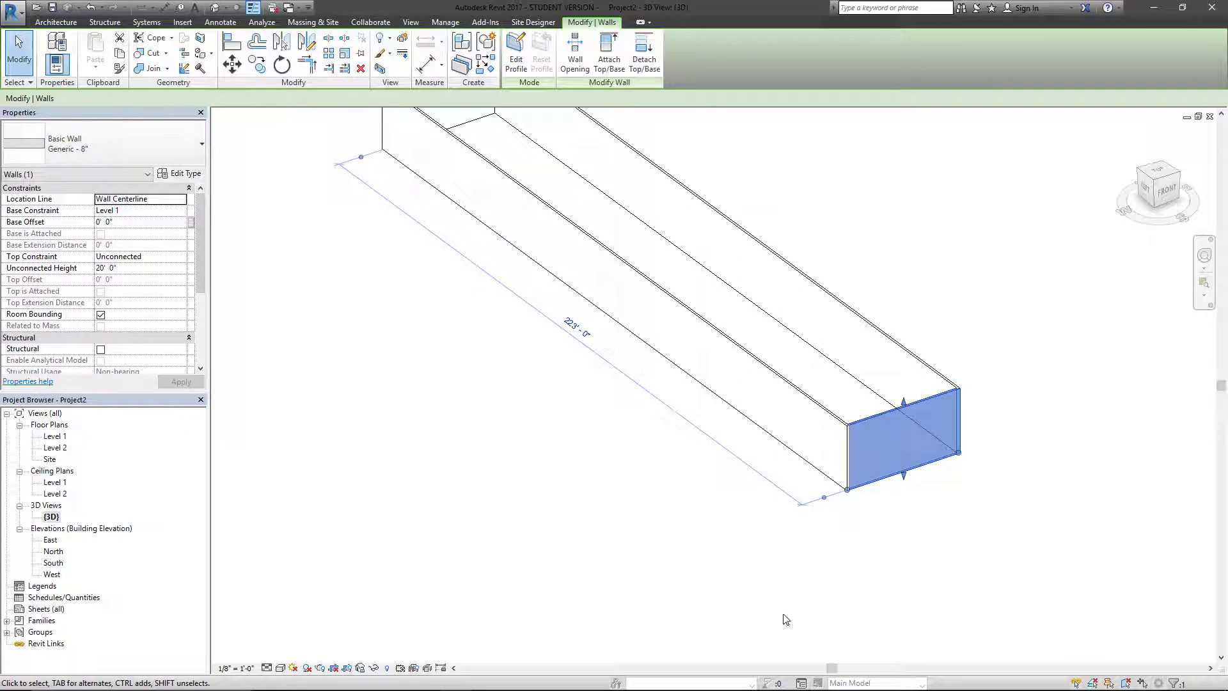
- Orbit from the flat end wall face to a corner view of the stretched box
{"action": "middle_click_drag", "start_coordinate": [1009, 448], "coordinate": [999, 493], "text": "shift"}
{"action": "left_click", "coordinate": [977, 514]}
{"action": "scroll", "coordinate": [990, 383], "scroll_direction": "up", "scroll_amount": 5}
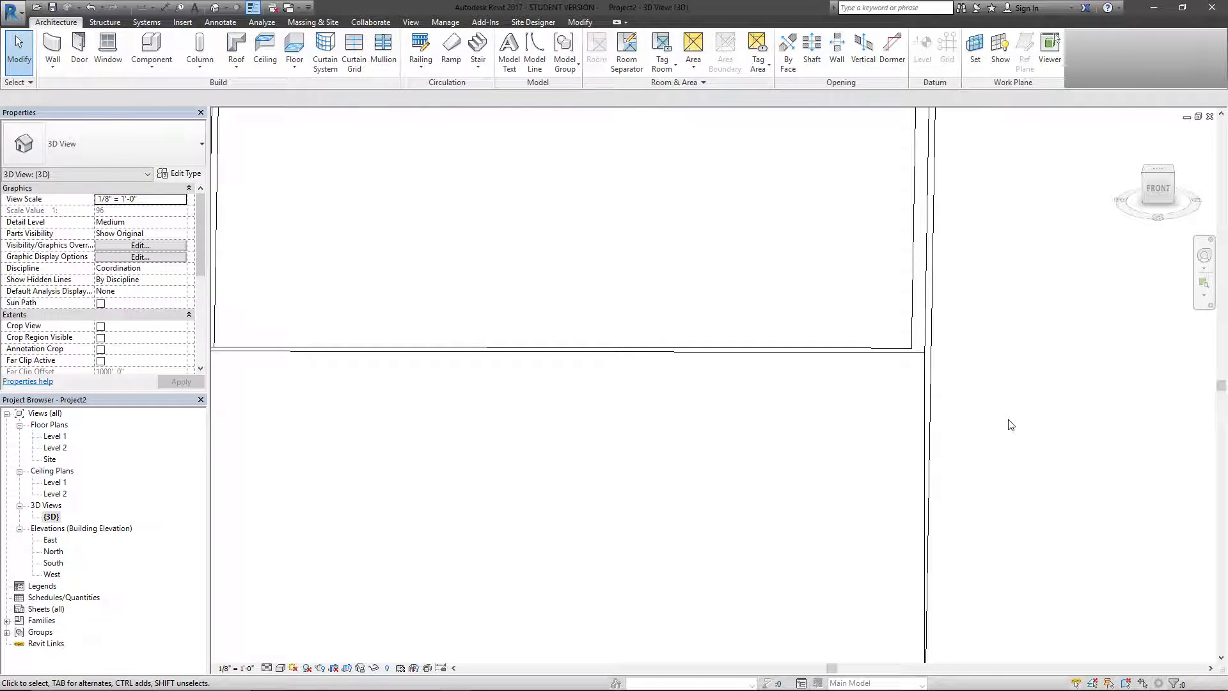
{"action": "middle_click_drag", "start_coordinate": [916, 399], "coordinate": [835, 378], "text": "shift"}
- Select a long side wall, then view the box from the other side with the whole enclosure visible
{"action": "left_click", "coordinate": [748, 366]}
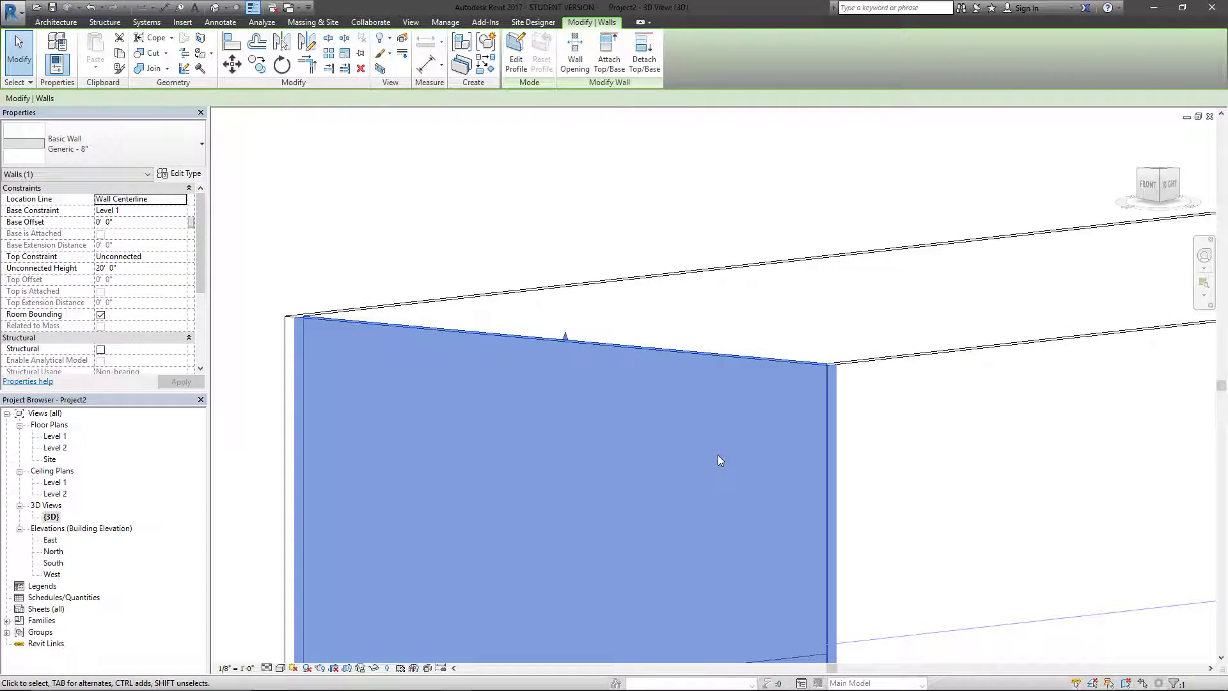
{"action": "middle_click_drag", "start_coordinate": [543, 568], "coordinate": [574, 384]}
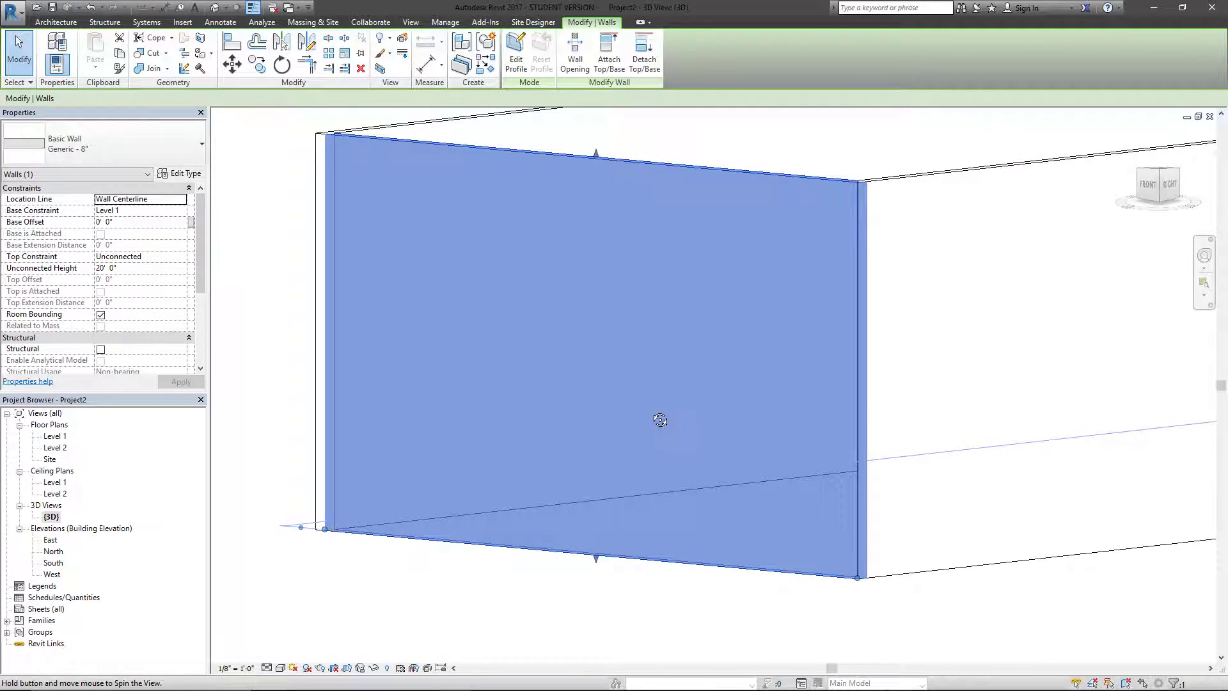
{"action": "middle_click_drag", "start_coordinate": [683, 439], "coordinate": [792, 381], "text": "shift"}
{"action": "scroll", "coordinate": [958, 543], "scroll_direction": "down", "scroll_amount": 3}
{"action": "key", "text": "Escape"}
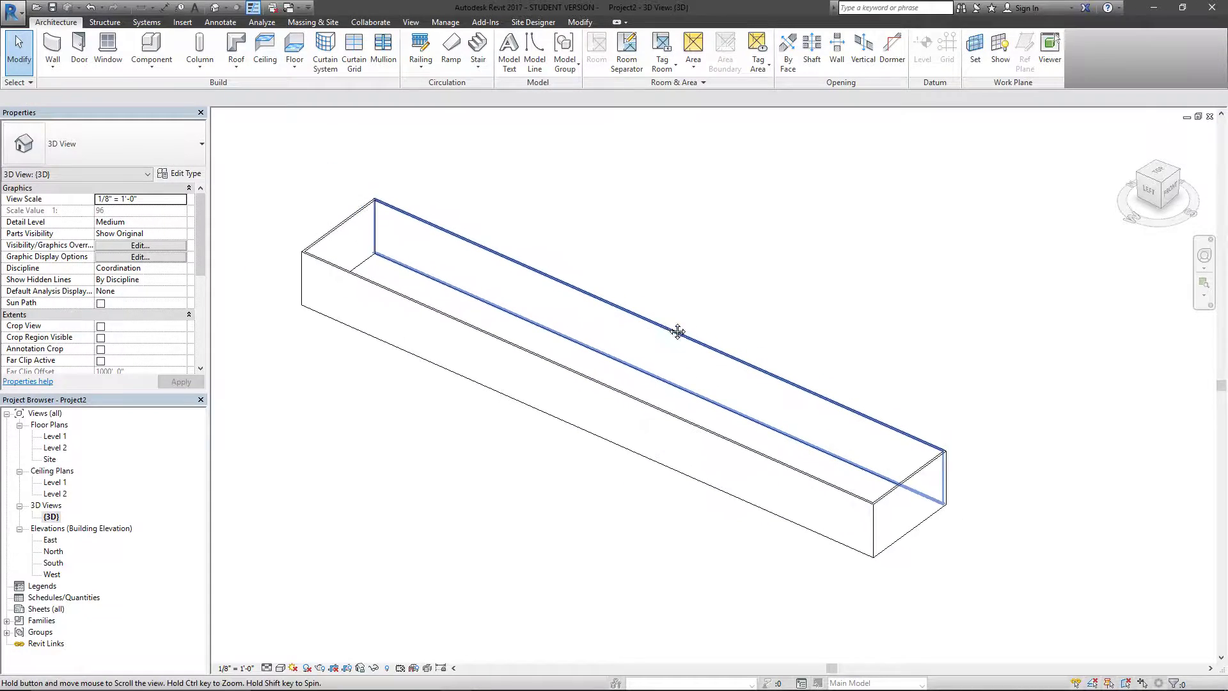